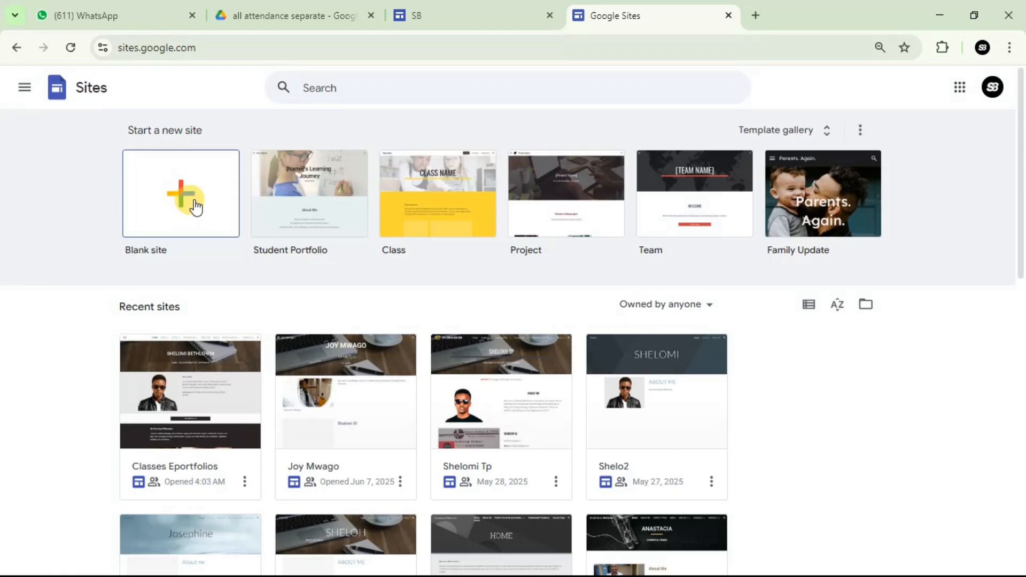
Switch to the open Classes Eportfolios site and open its CO ICTL5 25J page under UNITS.
click(423, 14)
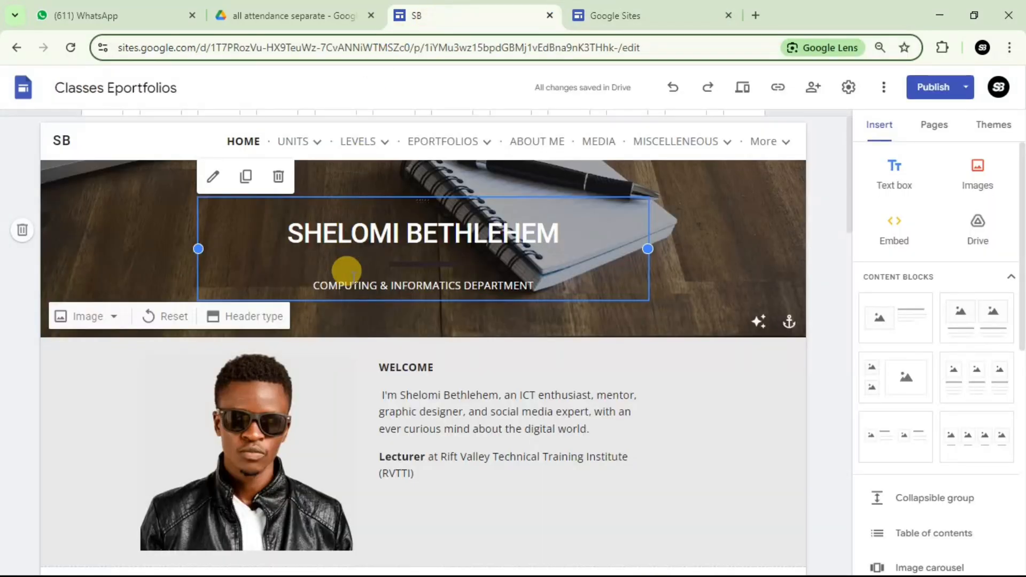
click(733, 477)
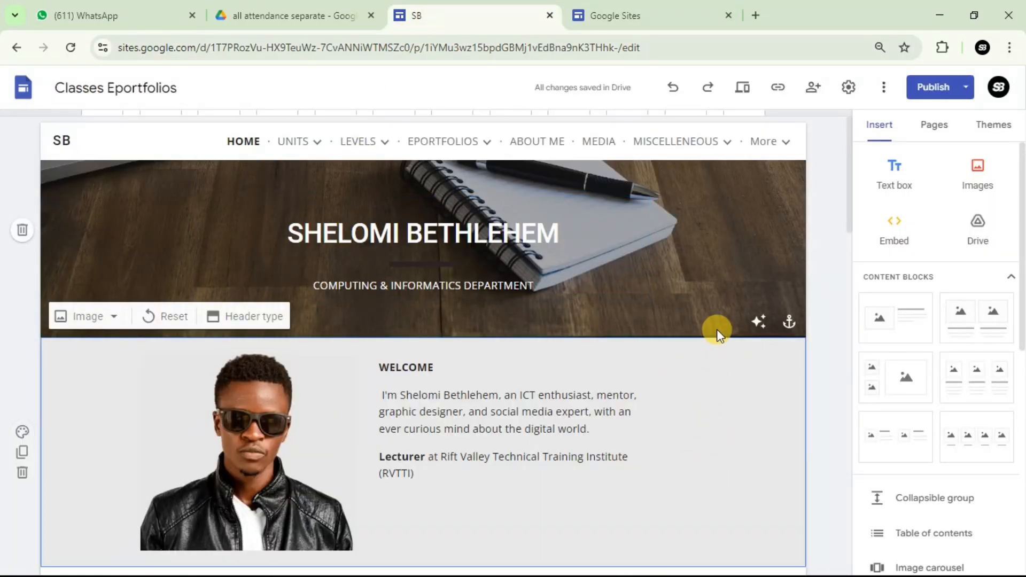
click(933, 129)
click(866, 218)
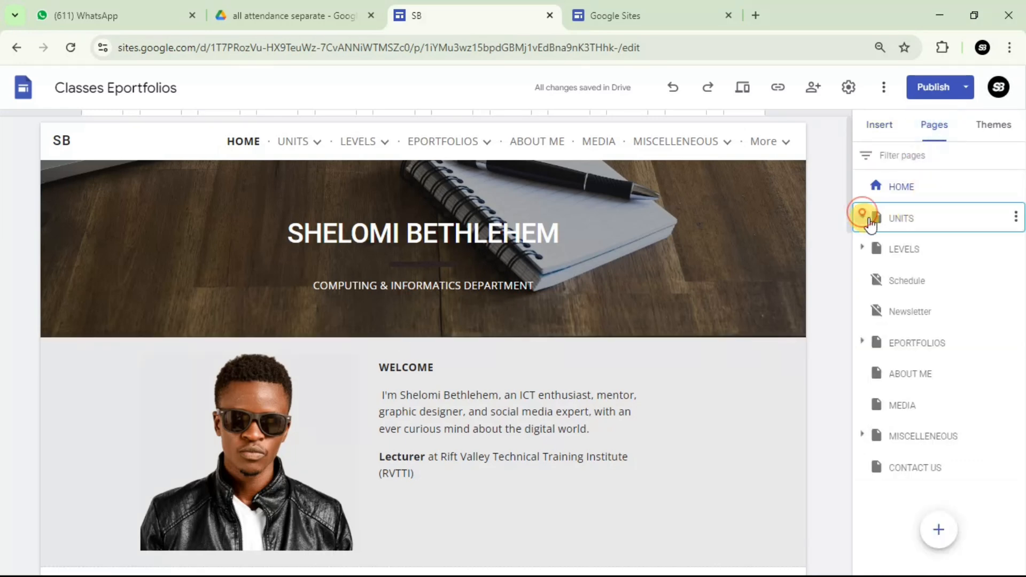
click(934, 251)
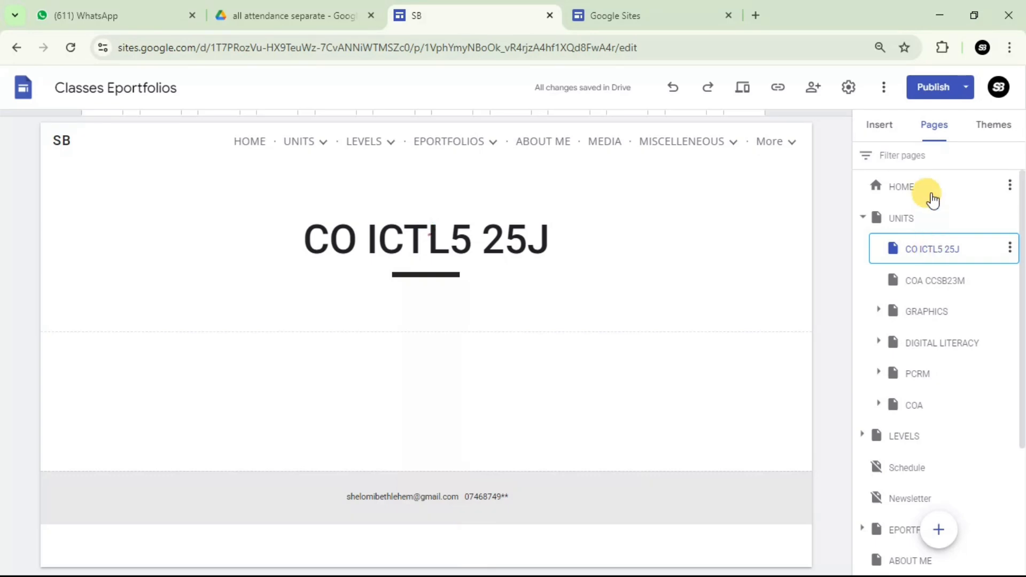
mouse_move(939, 531)
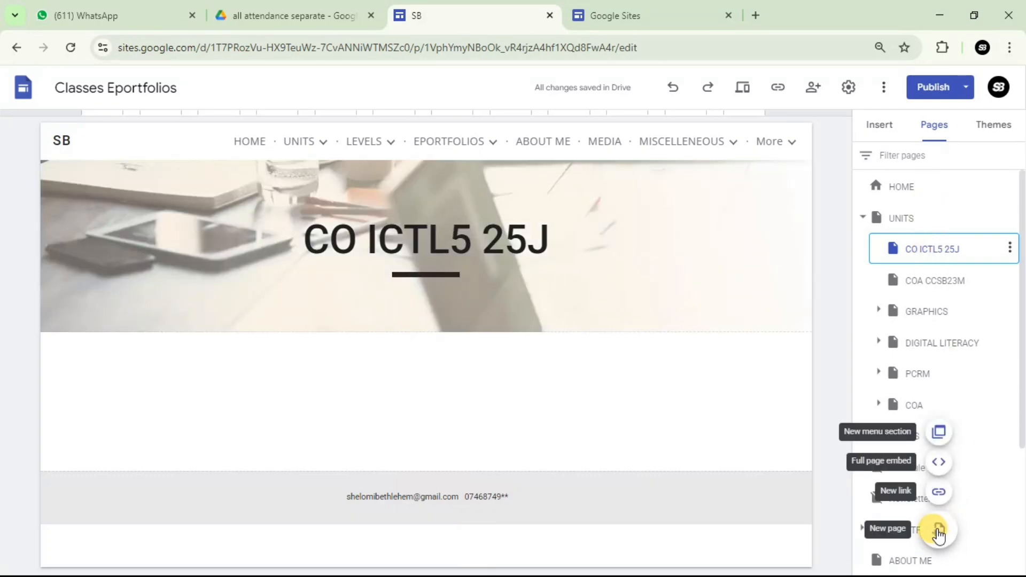
Add a content block with one image beside text below the CO ICTL5 25J header and title it MARKSHEET.
click(875, 136)
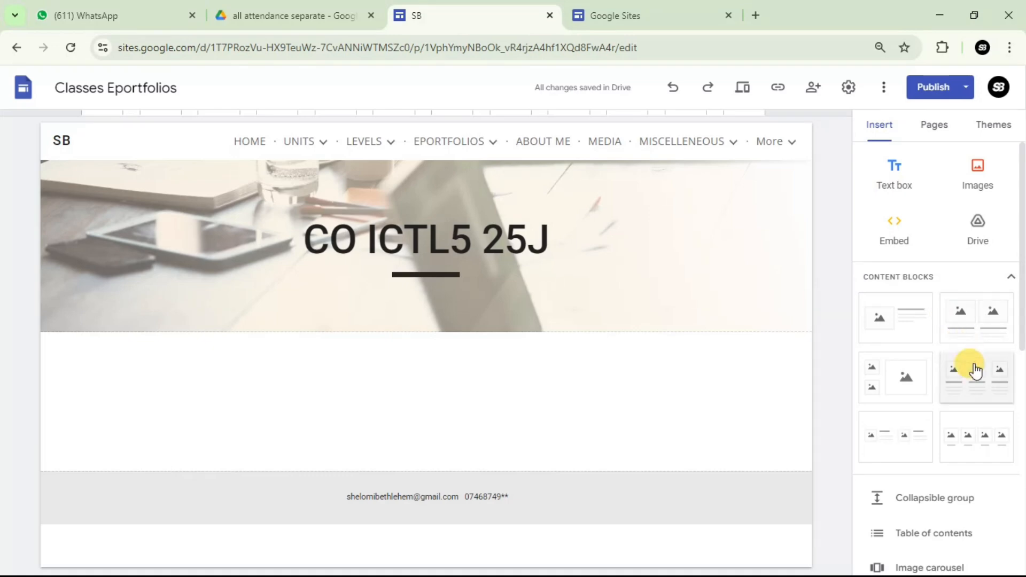
drag(908, 321, 340, 380)
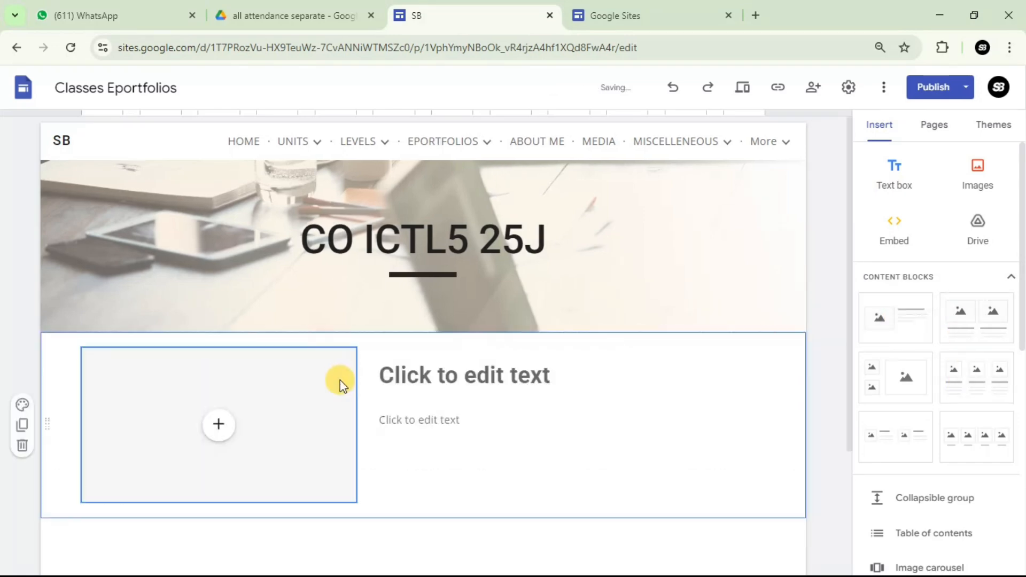
click(469, 220)
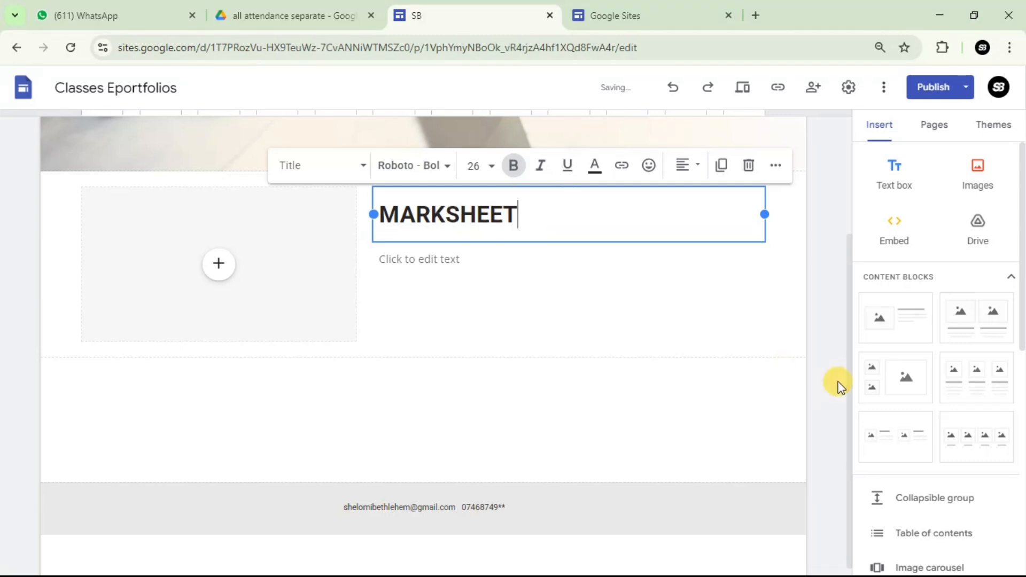
Add a three-column image-and-text block below the MARKSHEET section and head its columns CAT 1, CAT 2 and CAT 3.
drag(973, 378, 219, 471)
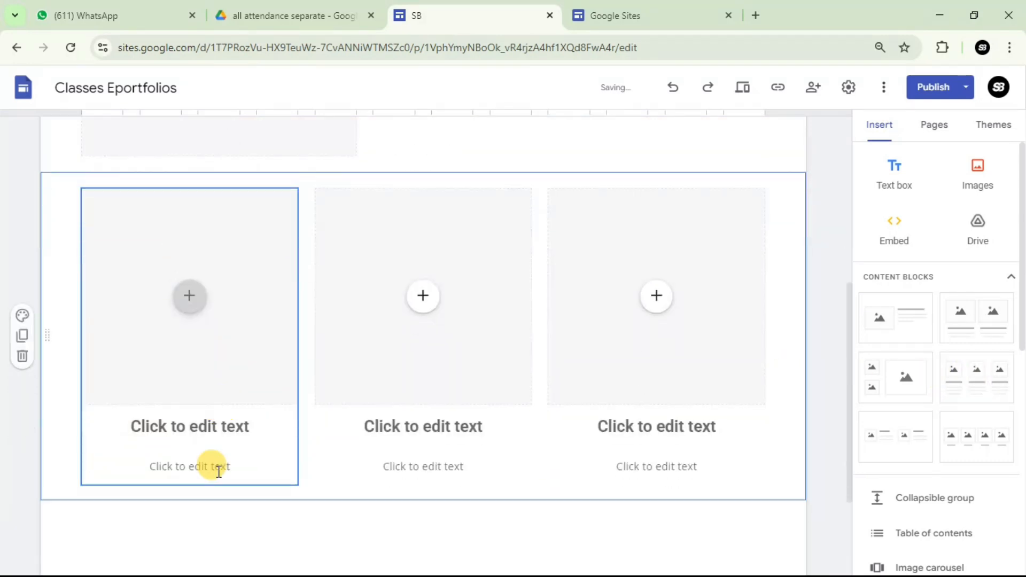
click(200, 425)
text(CAT)
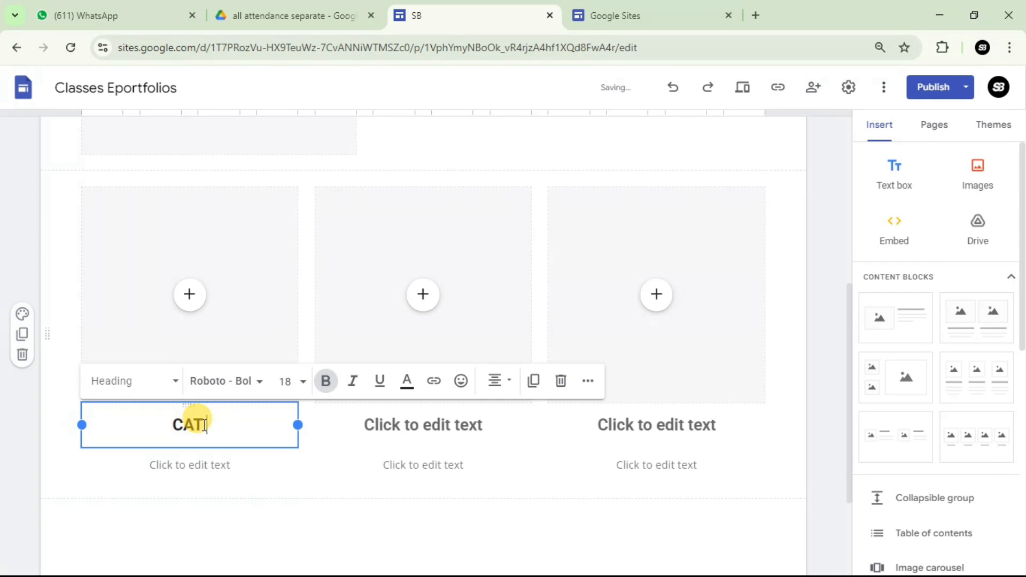
text( 1)
click(406, 428)
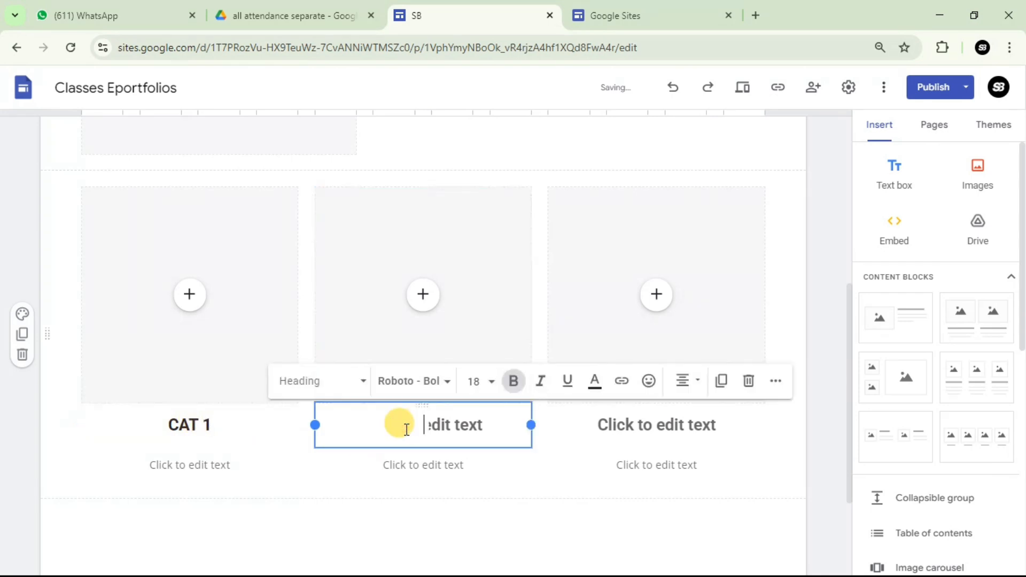
text(CAT 2)
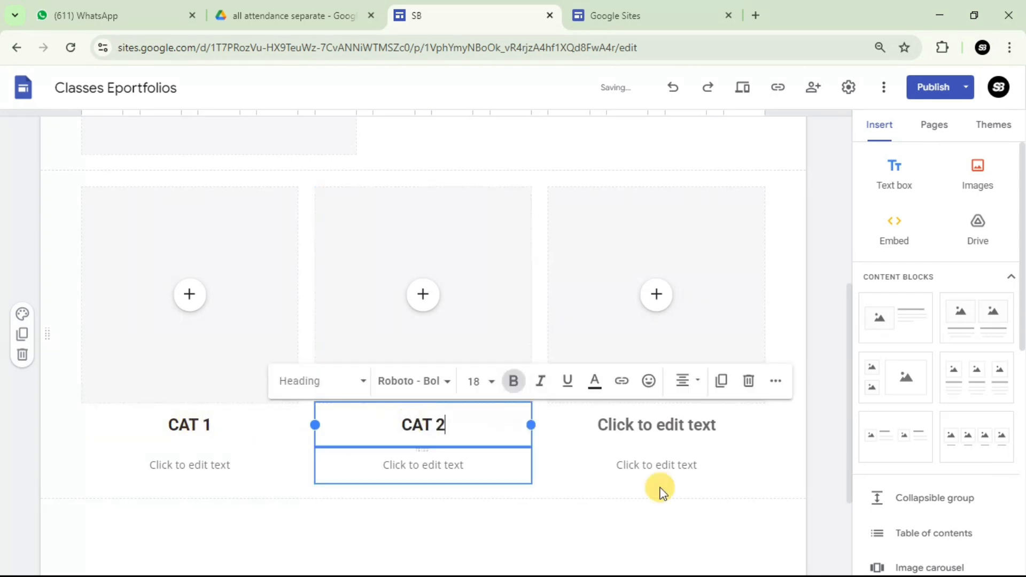
click(641, 426)
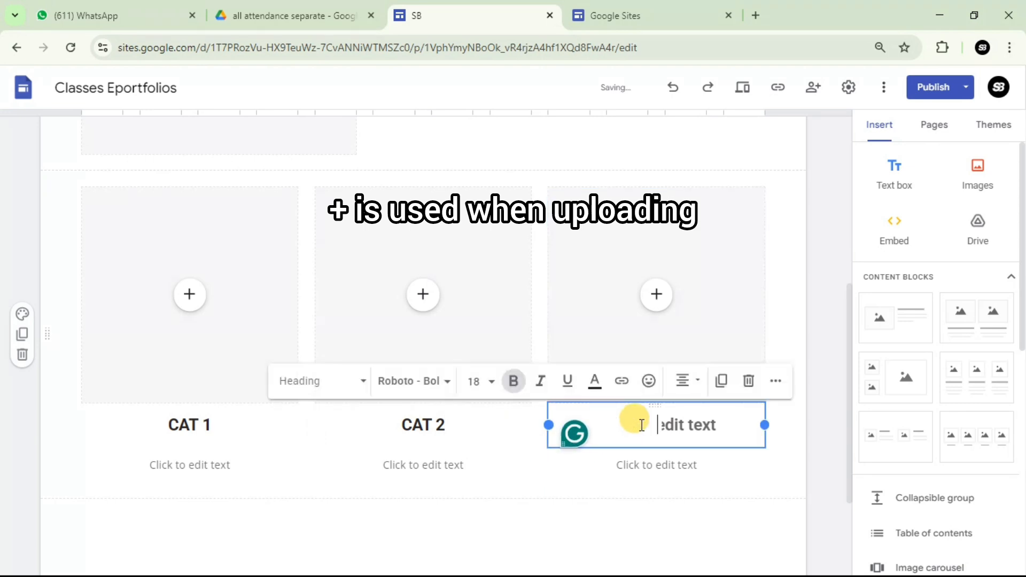
text(CAT )
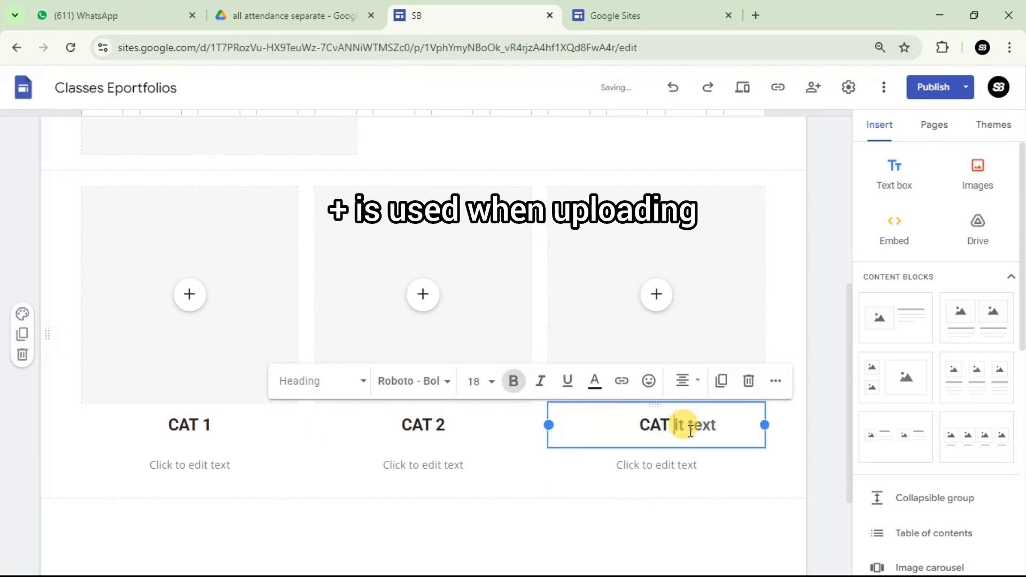
text(3)
click(804, 338)
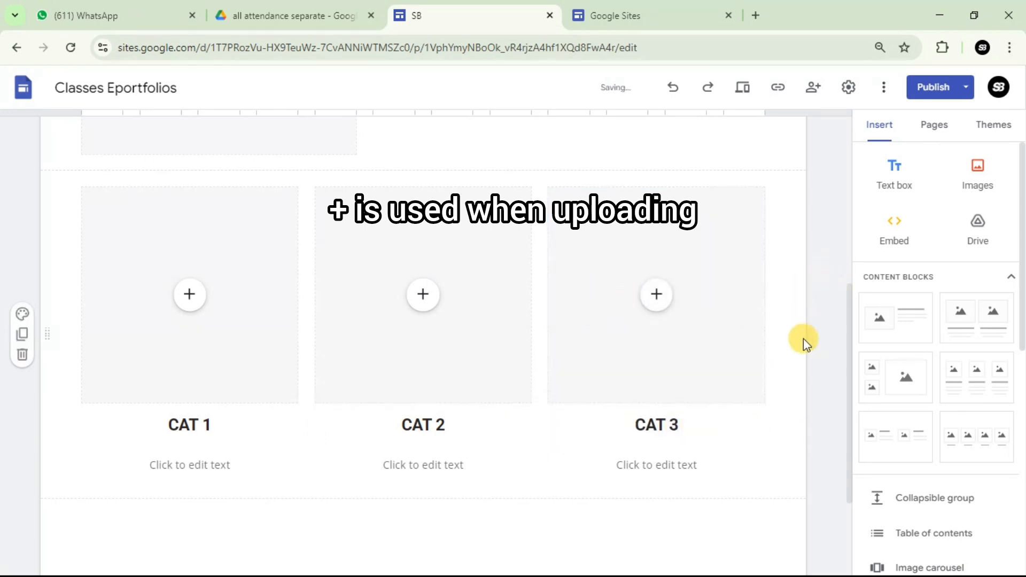
Add another three-column image-and-text block below the CAT row and head its first column CAT 1 ASSESSORS GUIDE.
scroll(803, 338, down, 3)
scroll(894, 343, down, 3)
scroll(728, 349, down, 2)
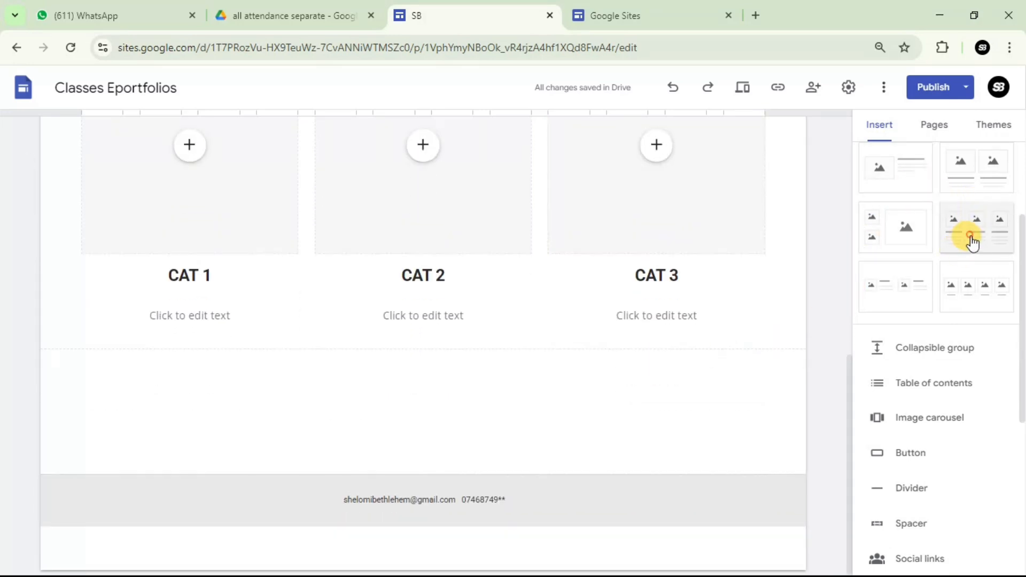
drag(972, 241, 520, 353)
click(214, 427)
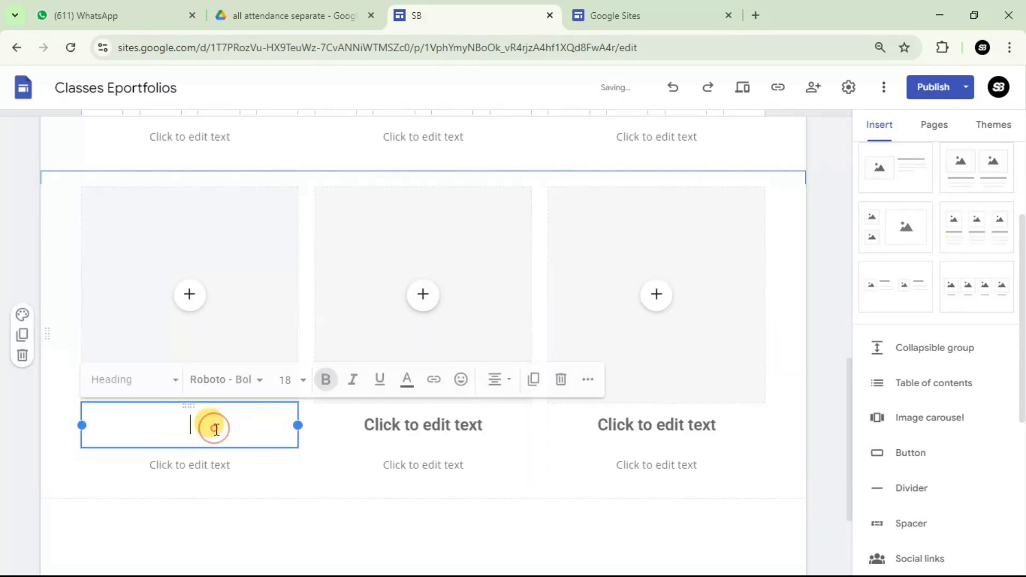
text(E)
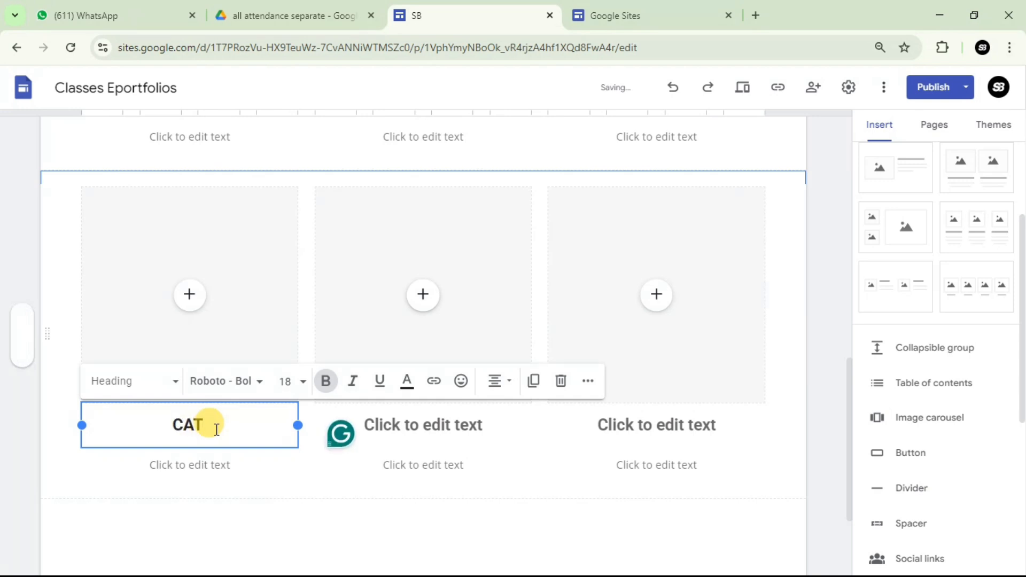
text(AT 1 ASS)
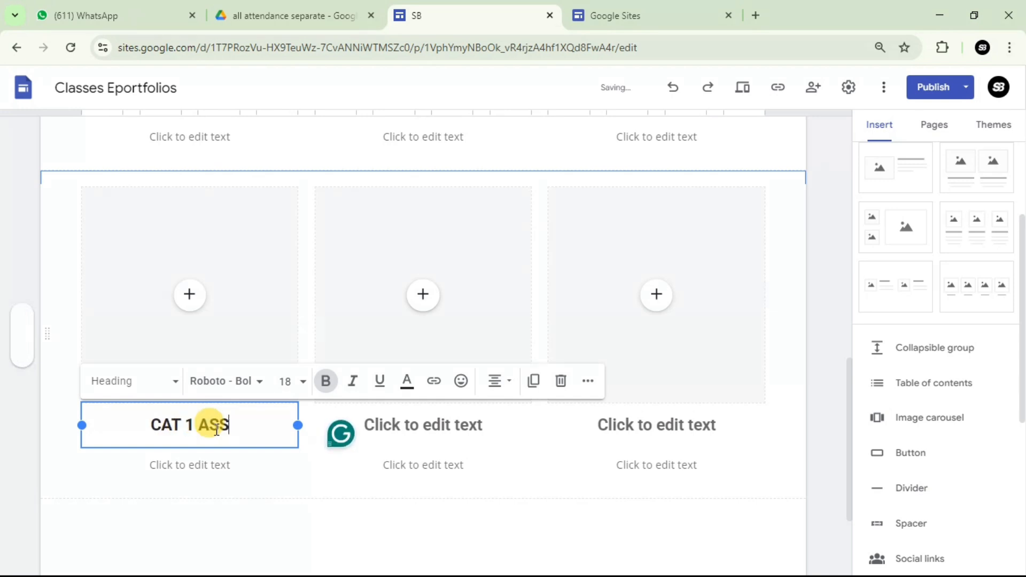
text(ESSORS GU)
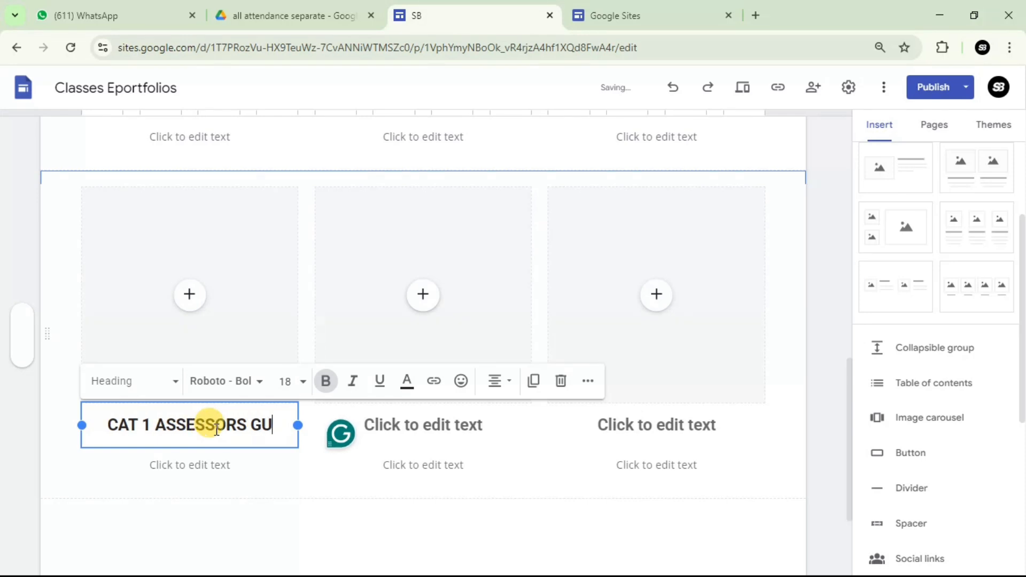
text(IDE)
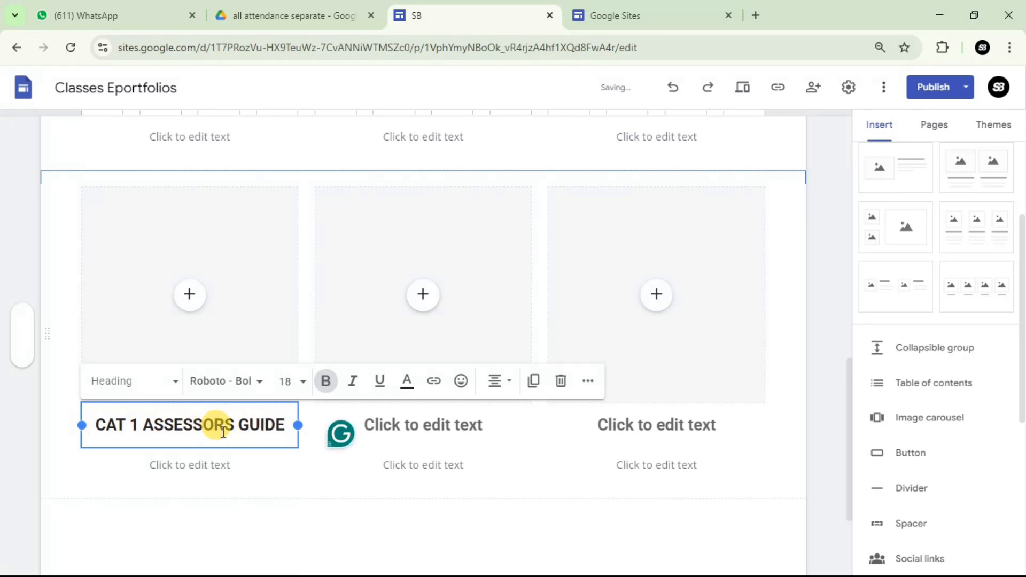
Head the new block's second and third columns CAT 2 ASSESSORS GUIDE and CAT 3 ASSESSORS GUIDE.
click(443, 427)
text(CAT )
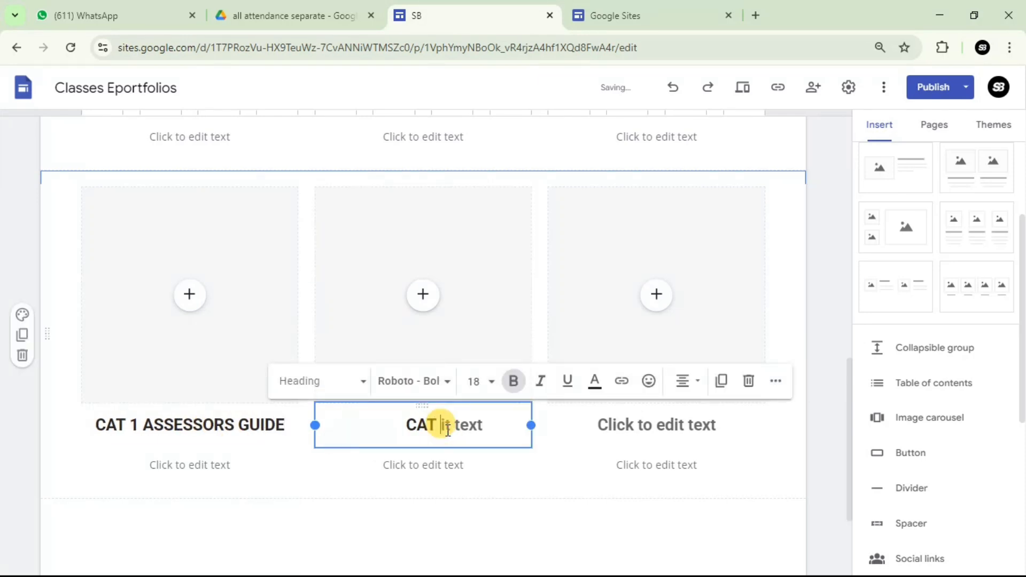
text(2 ASSESSO)
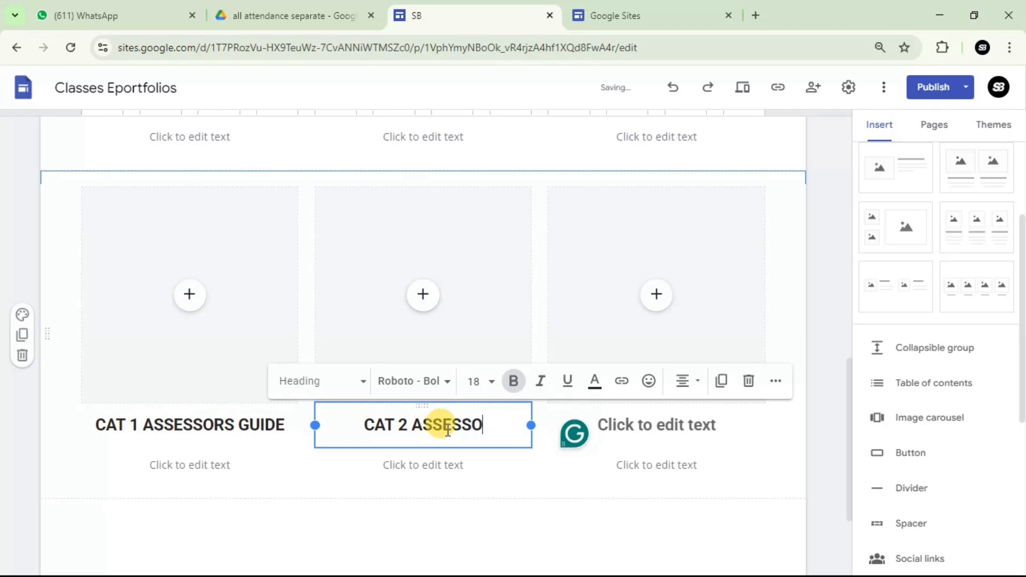
text(RS GUIDE)
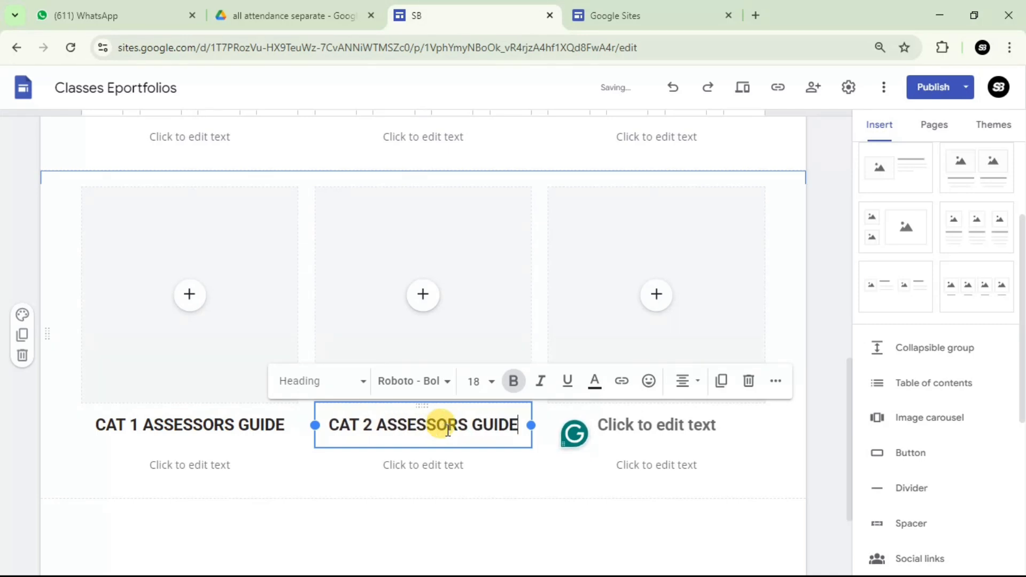
click(627, 421)
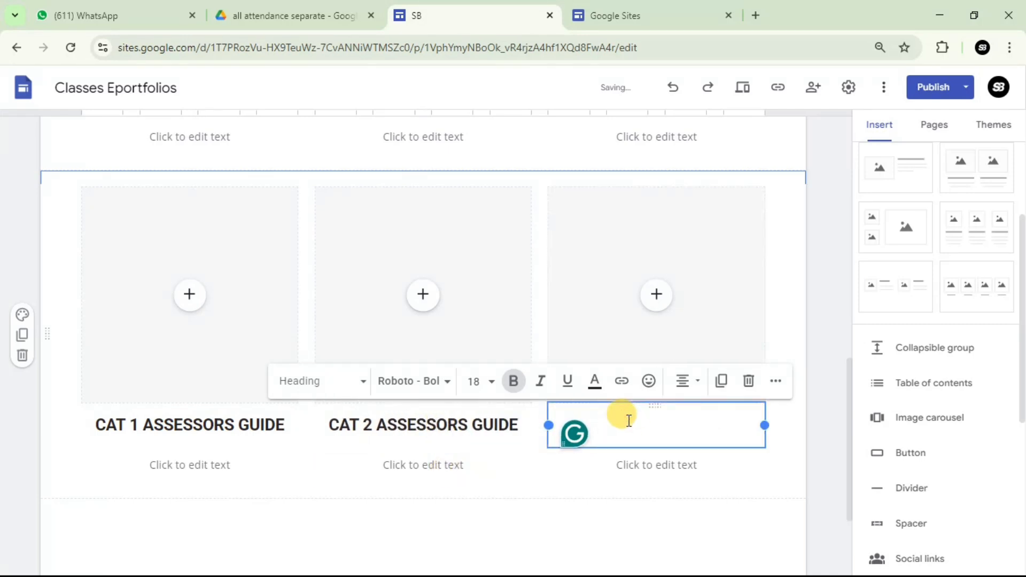
text(CAT )
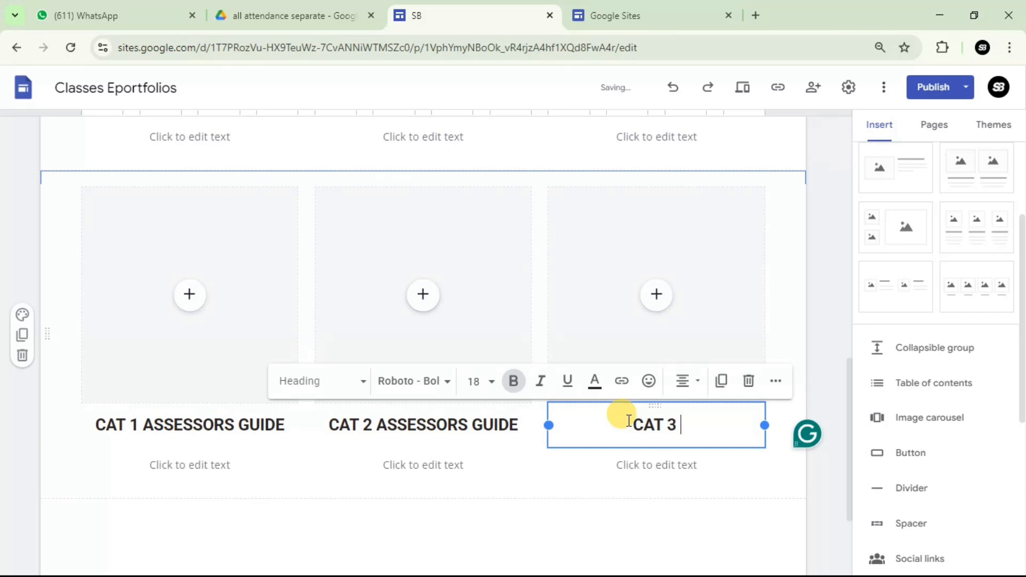
text(3 ASSESSORS )
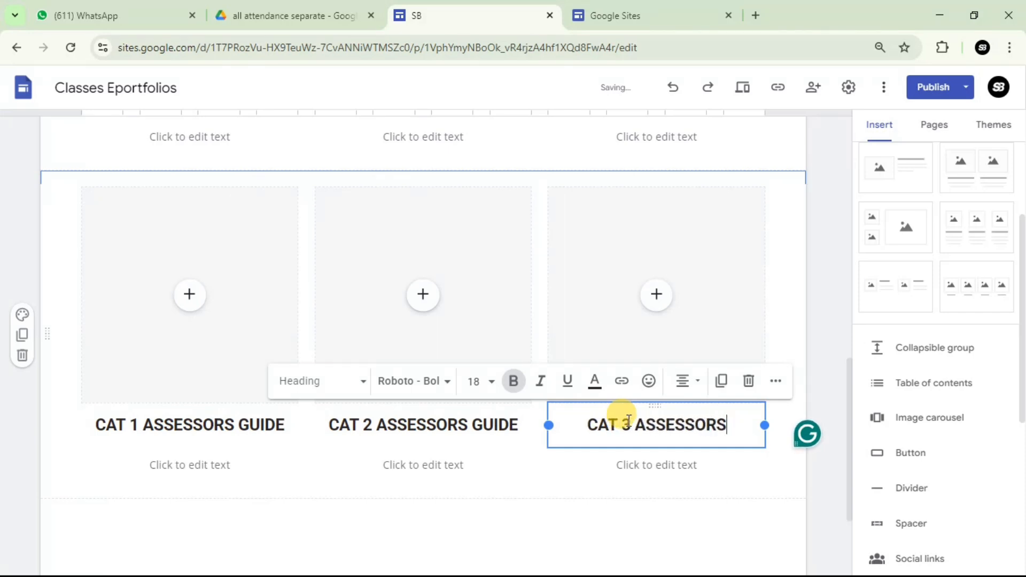
text(GUIDE)
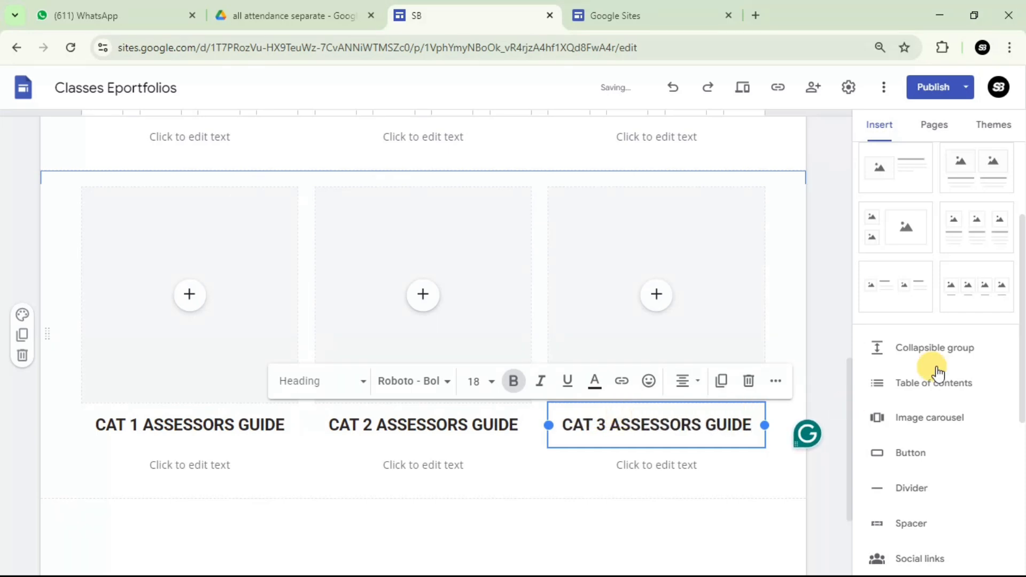
Add a three-column image-and-text block below the assessors guide row and head its columns PRAC 1, PRAC 2 and PRAC 3.
click(969, 223)
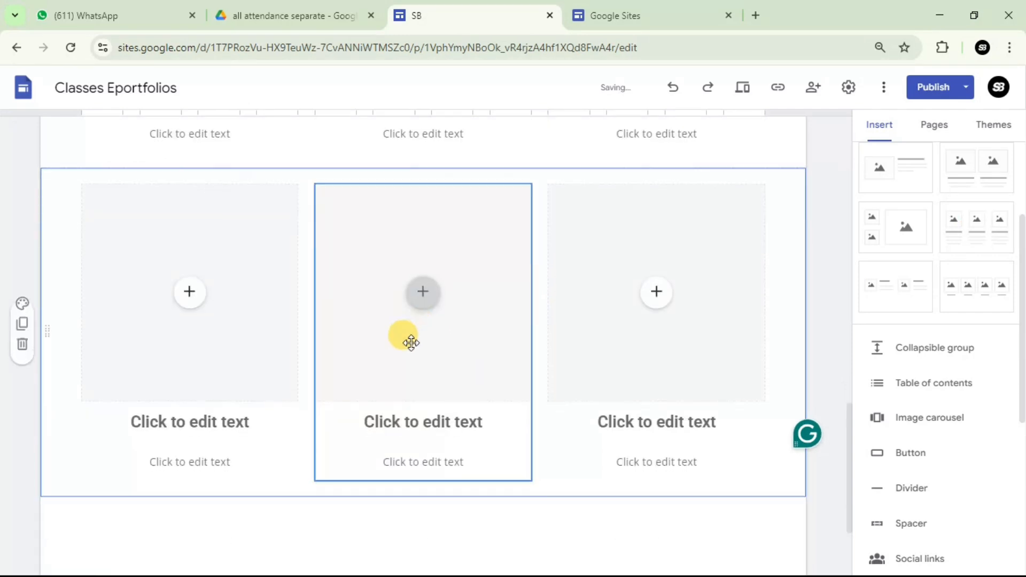
click(190, 353)
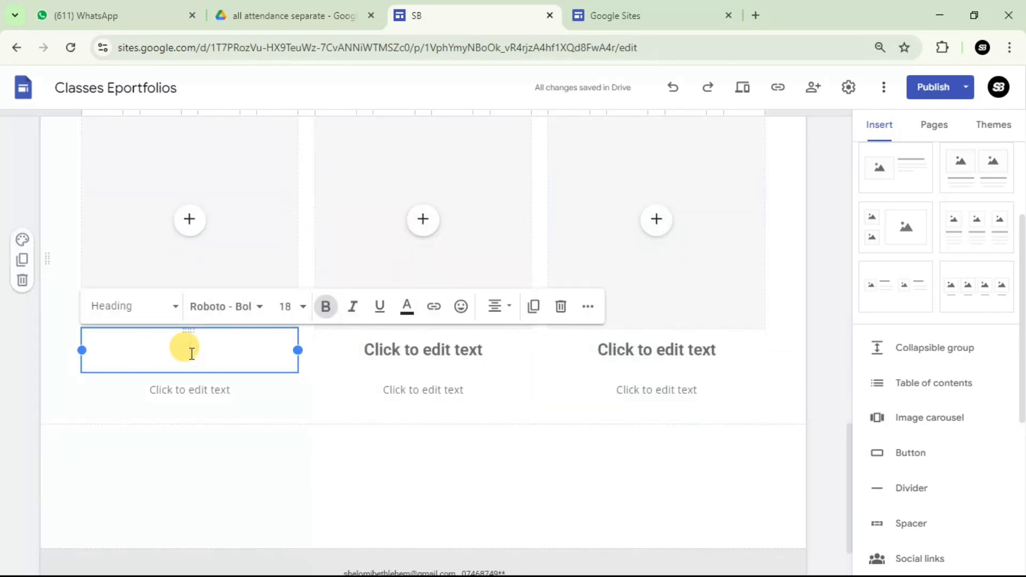
text(PRAC)
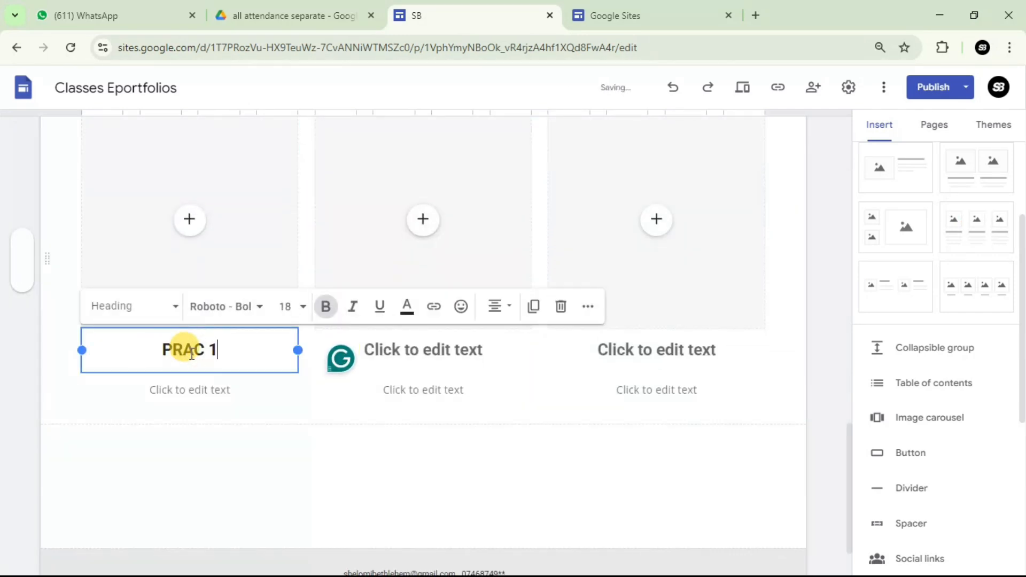
text( 1)
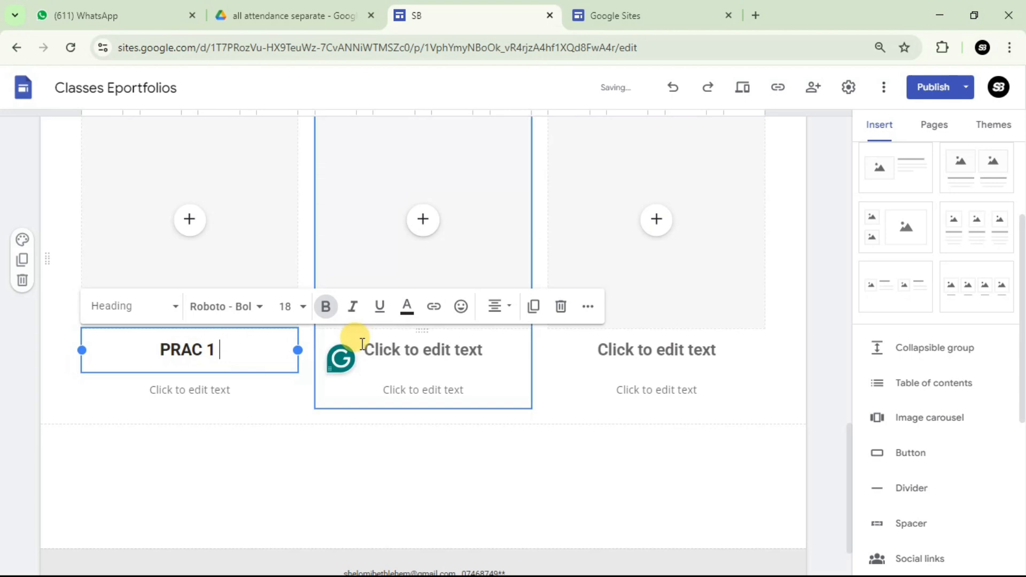
click(398, 351)
text(PRAC 2)
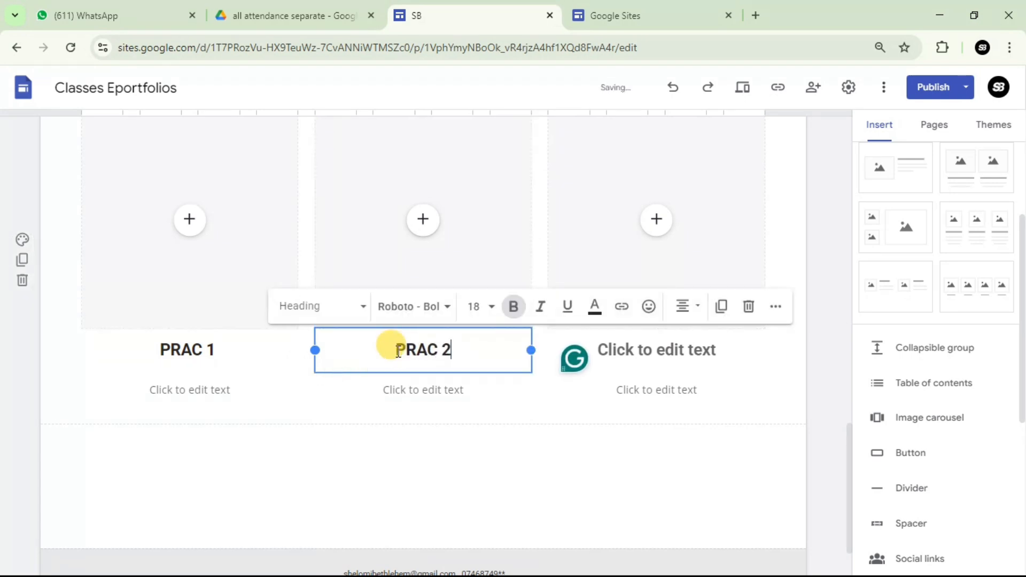
click(649, 353)
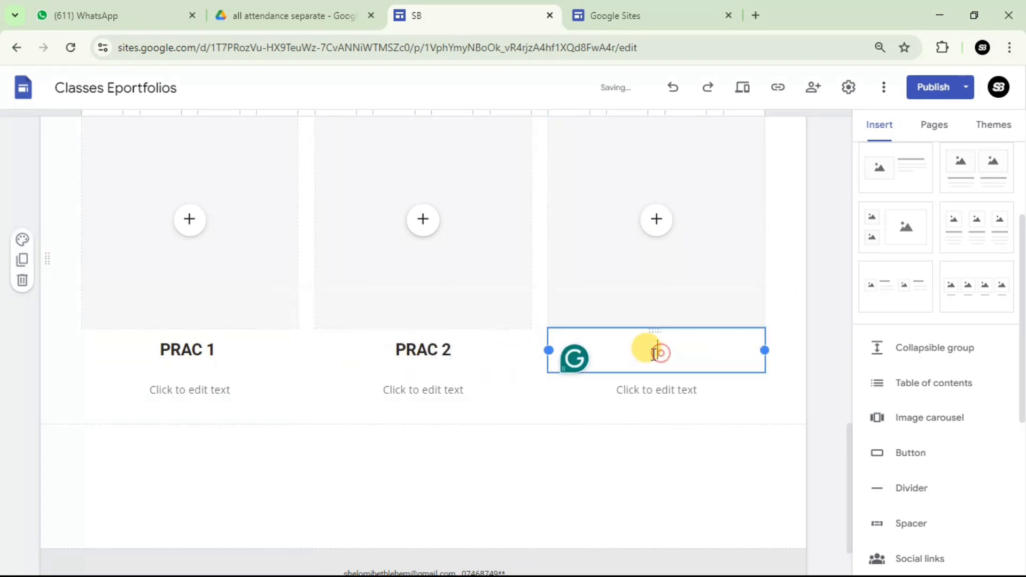
text(PRAC 3)
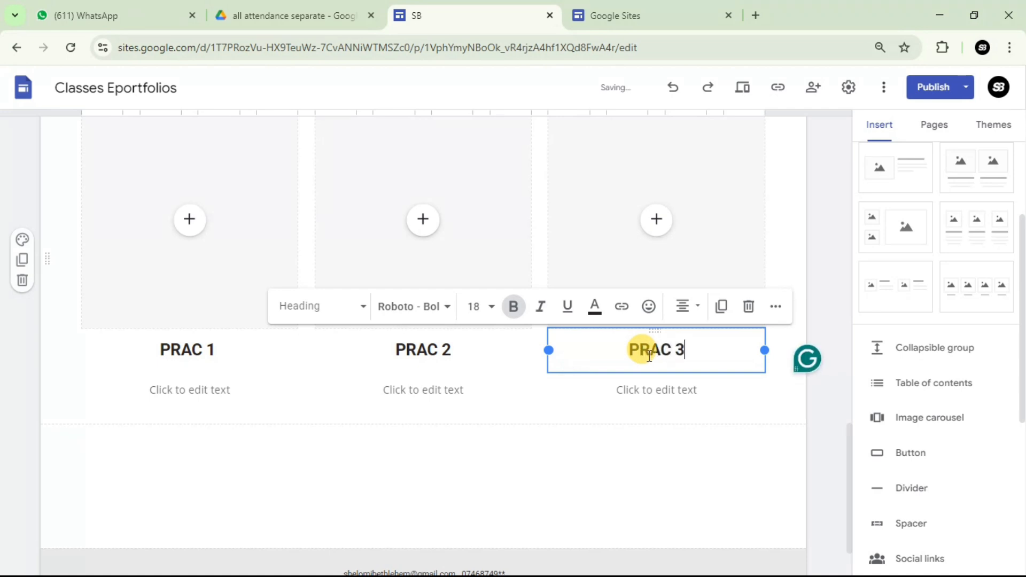
Add a three-column image-and-text block below the PRAC row and head its first column PRAC 1 OBSERVATION CHECKLIST.
click(997, 226)
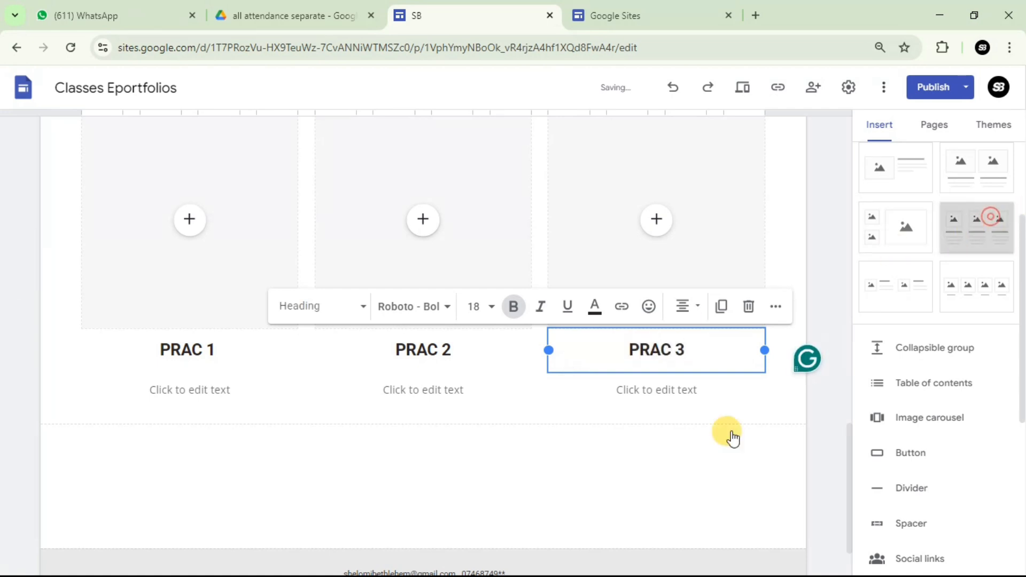
scroll(394, 373, down, 1)
click(208, 425)
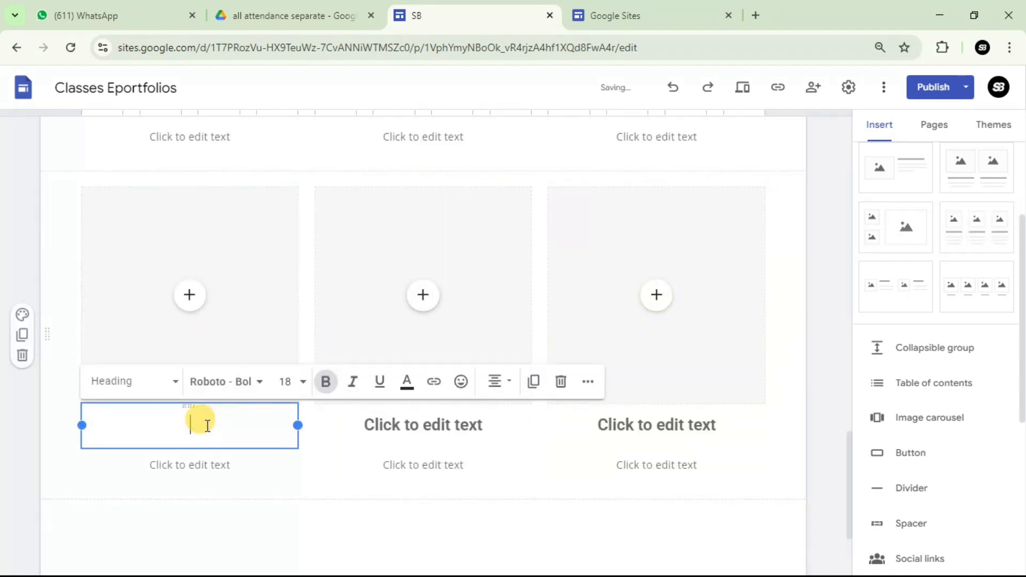
text(PRAC)
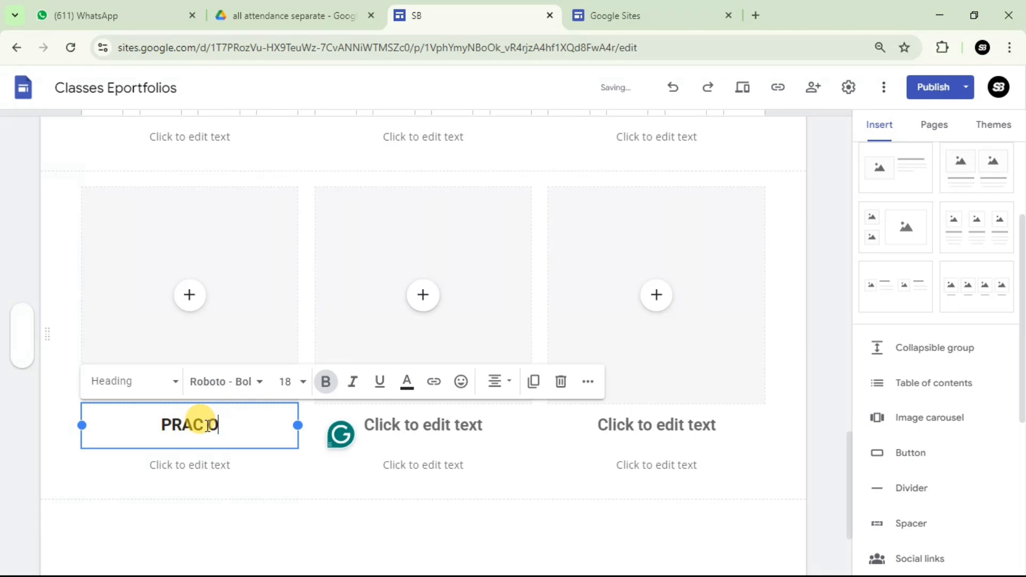
text( 1 OBE)
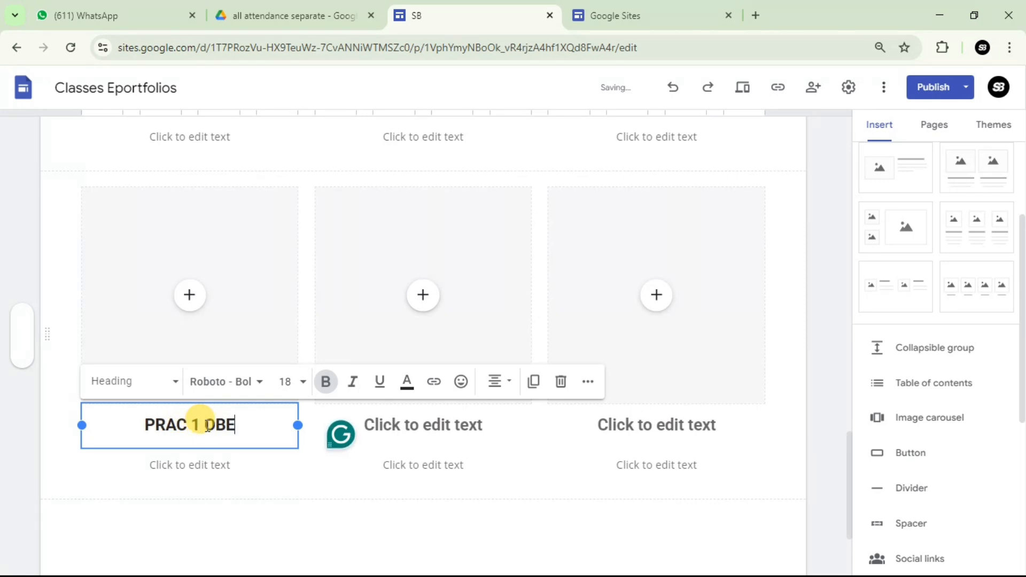
key(BackSpace)
text(SERVATIO)
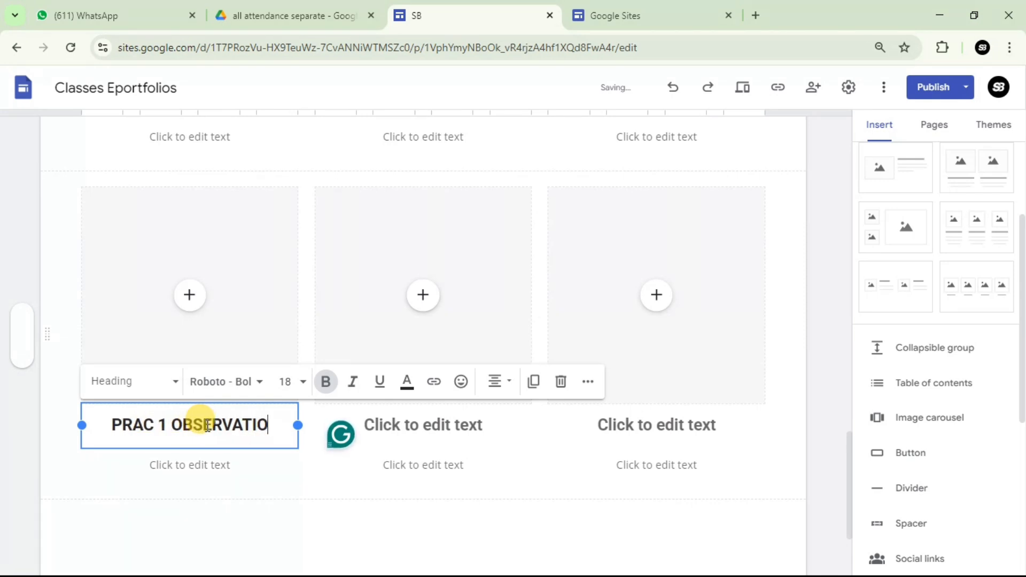
text(N CHECKL)
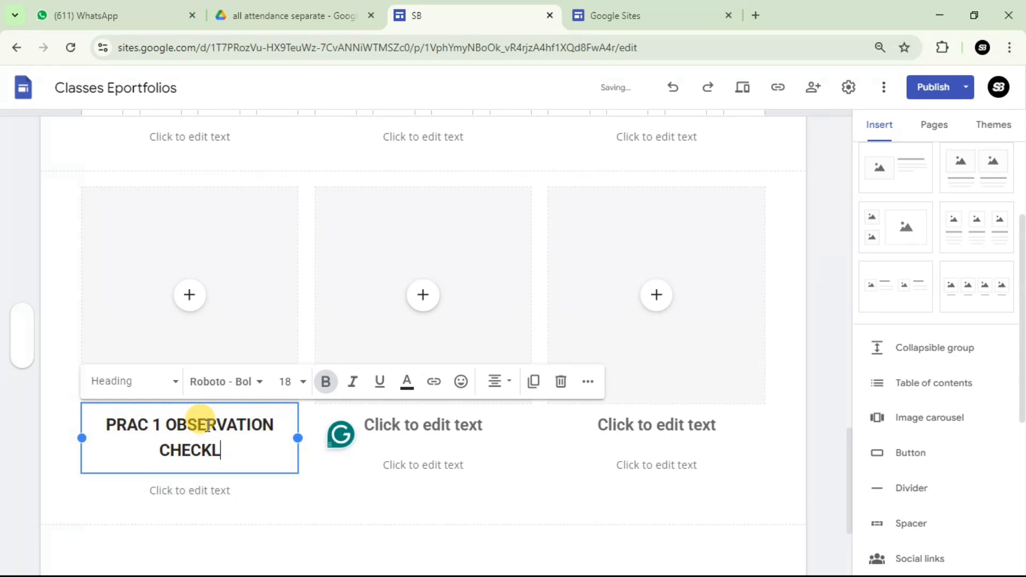
text(ID)
text(T)
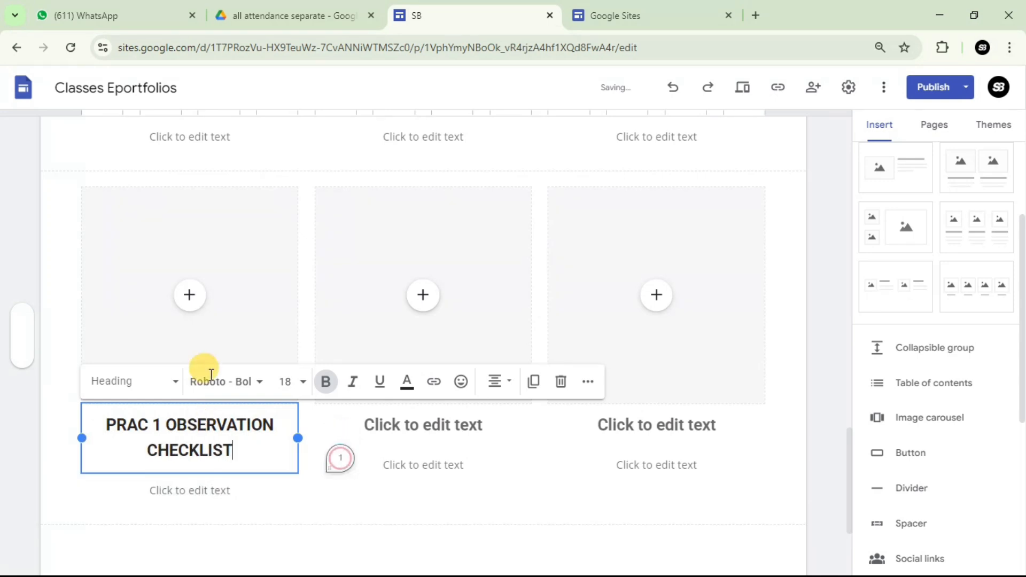
Head the new block's second column PRAC 2 OBSERVATION CHECKLIST.
click(471, 425)
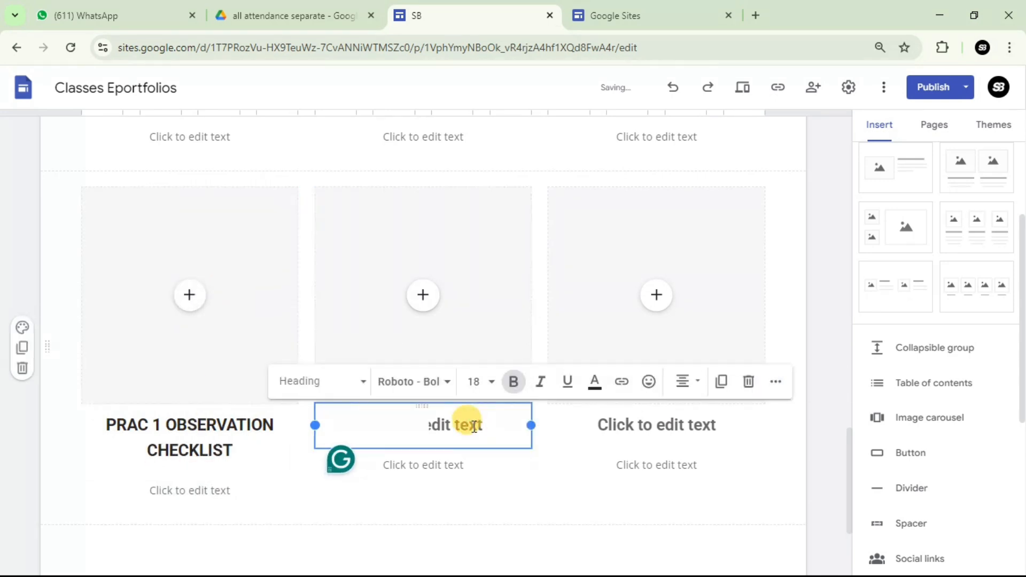
text(PRAC )
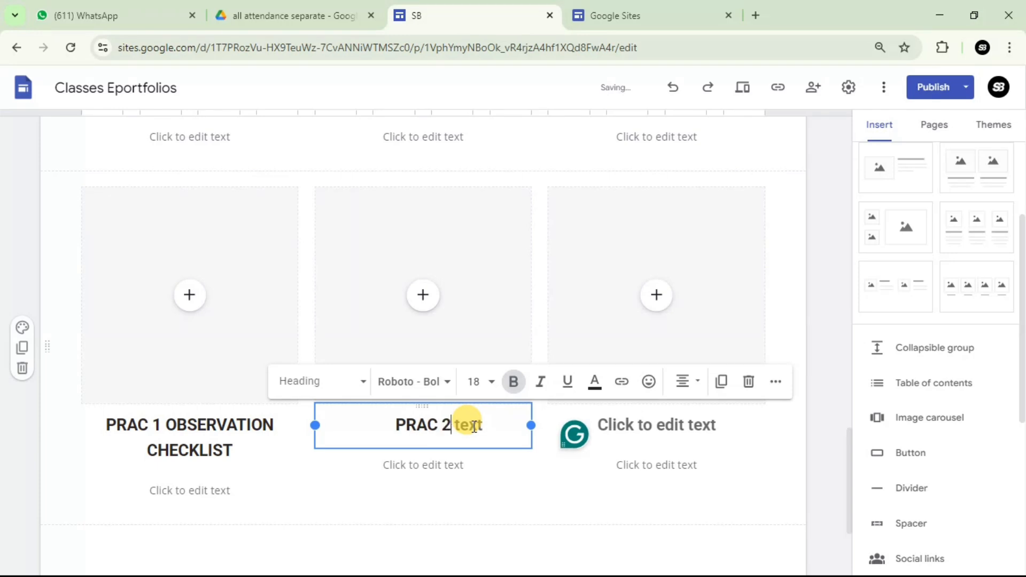
text(2 OBSEV)
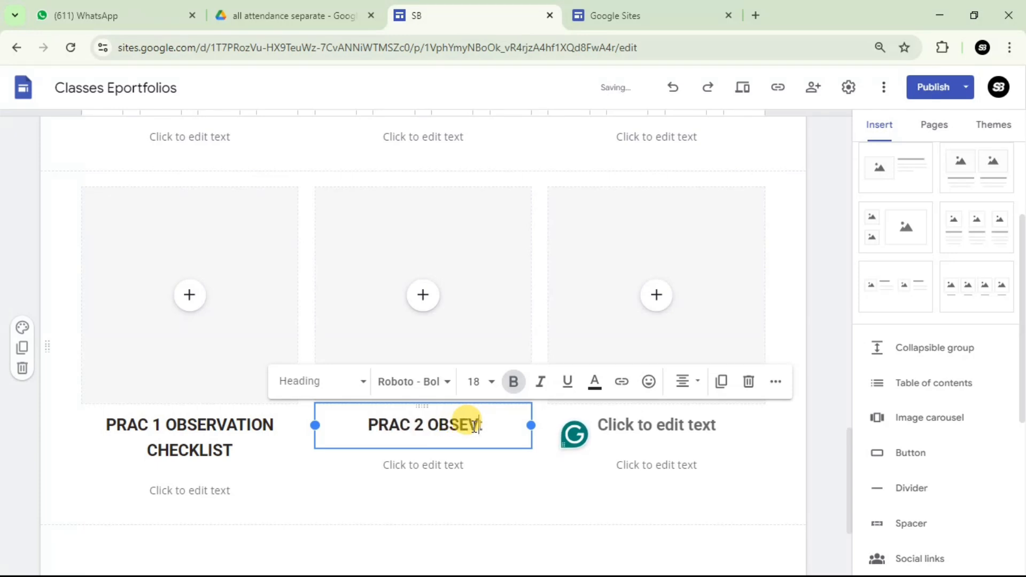
key(BackSpace)
text(RVATION CH)
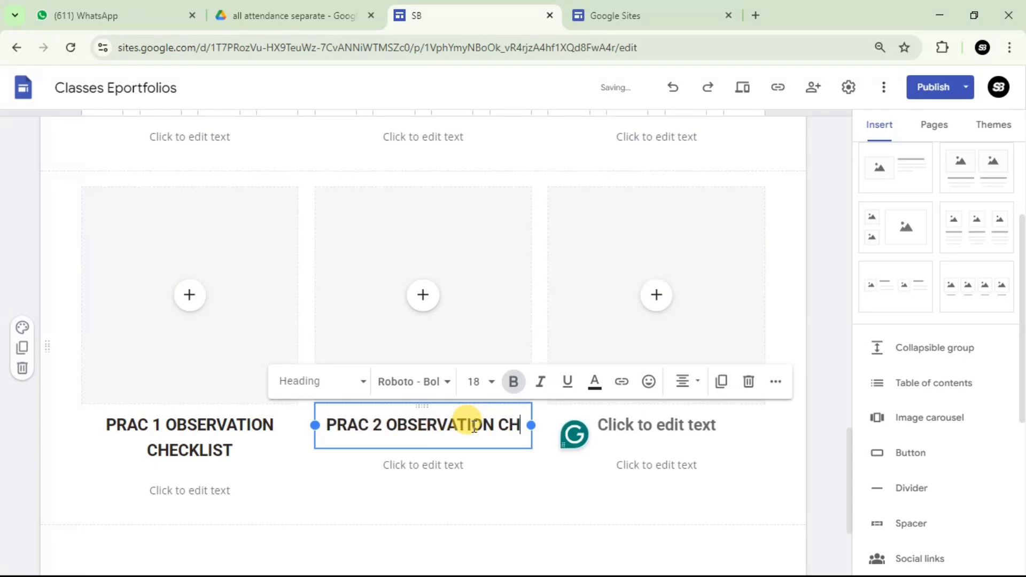
text(ECLIST)
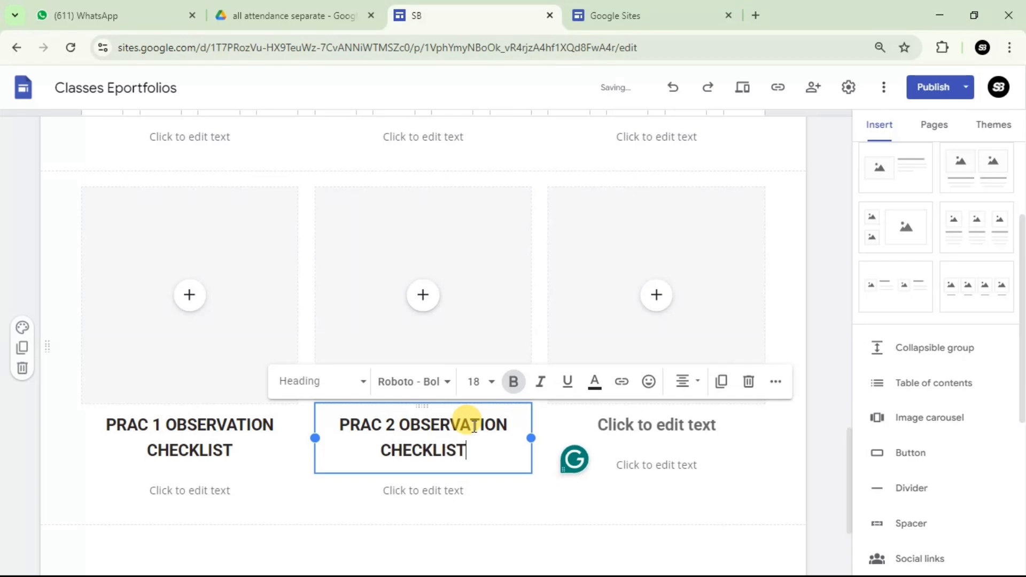
Head the block's third column PRAC 3 OBSERVATION CHECKLIST.
click(699, 437)
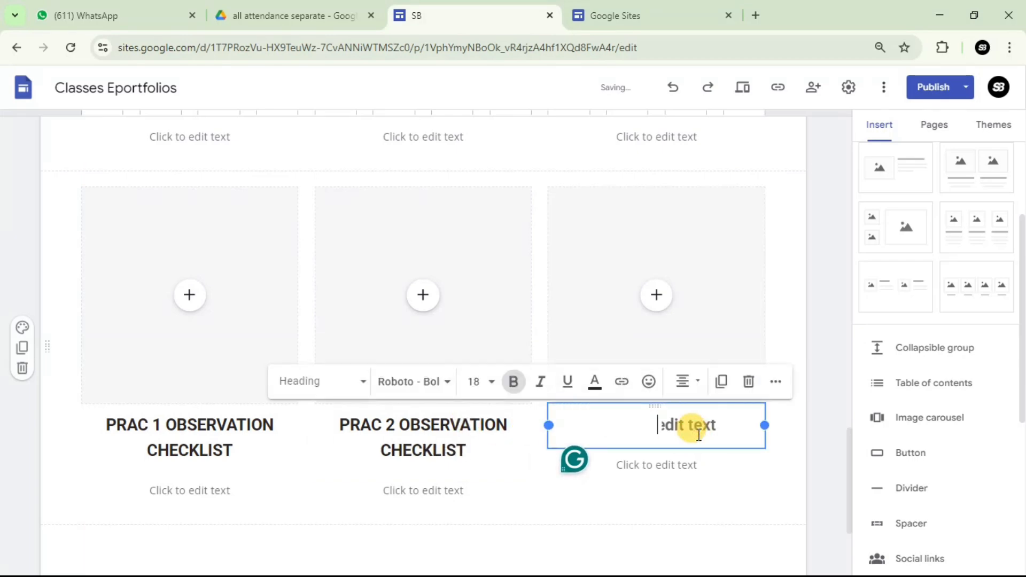
text(PRAC)
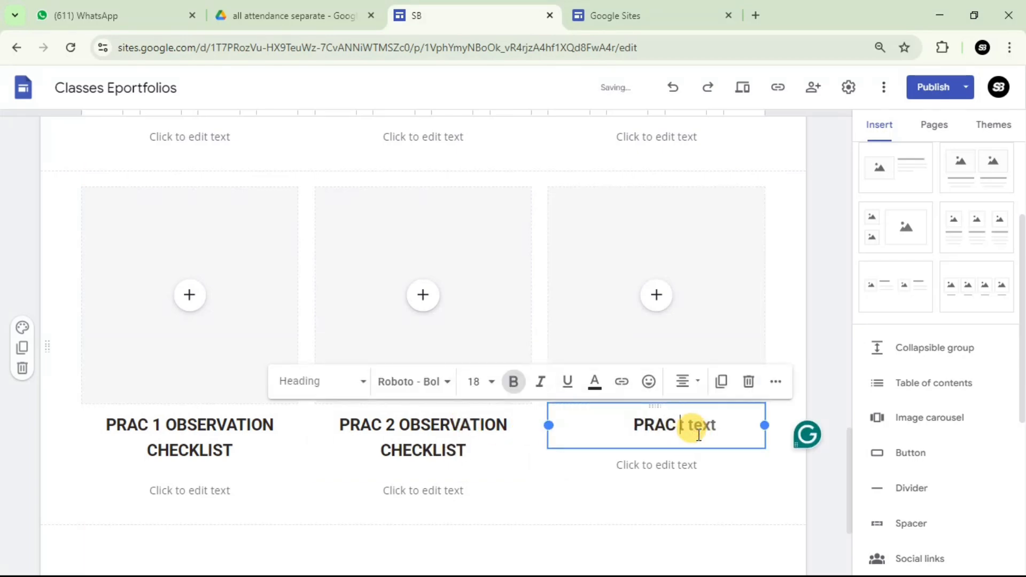
text( 3 OBS)
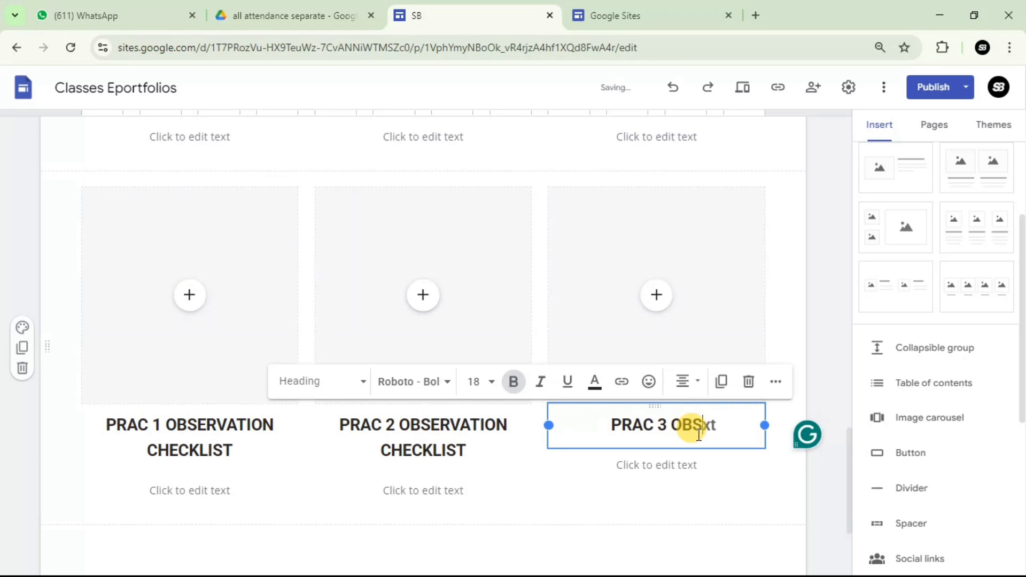
text(ERVATION )
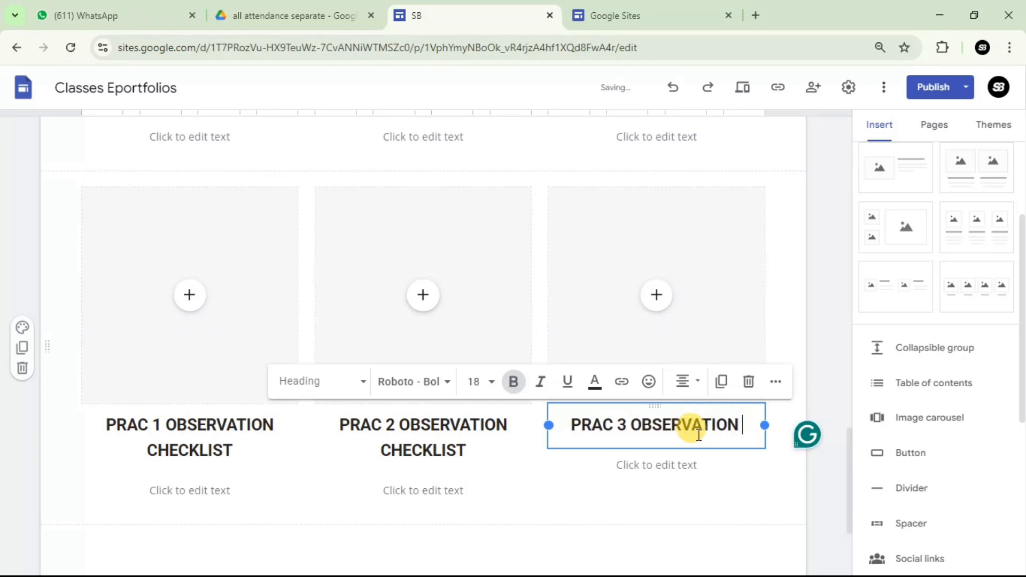
text(CHECKLI)
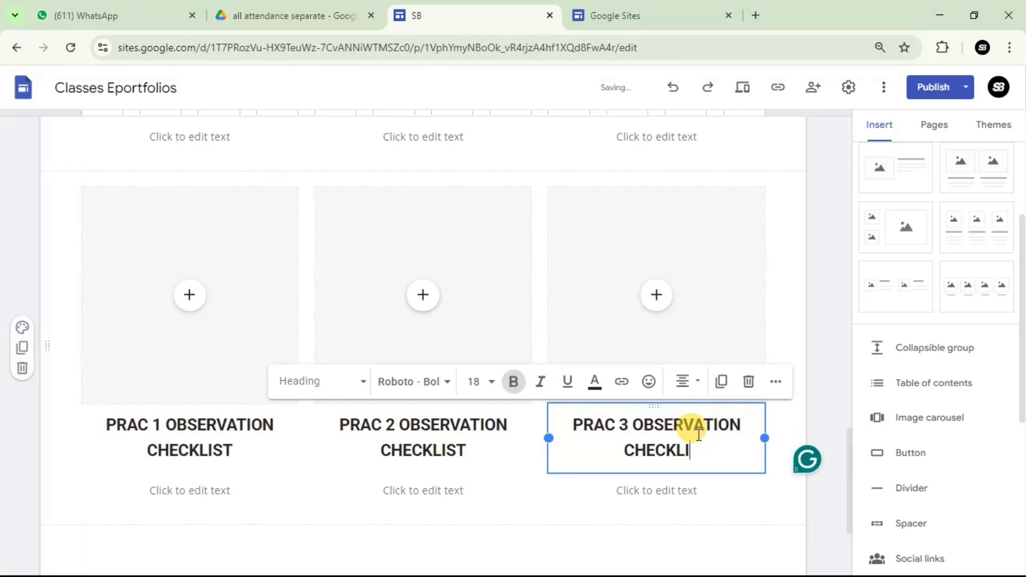
text(ST)
Add a three-column image-and-text block below the observation checklist row and head its first column CAT 1 ATTENDANCE.
drag(1002, 226, 360, 417)
click(202, 418)
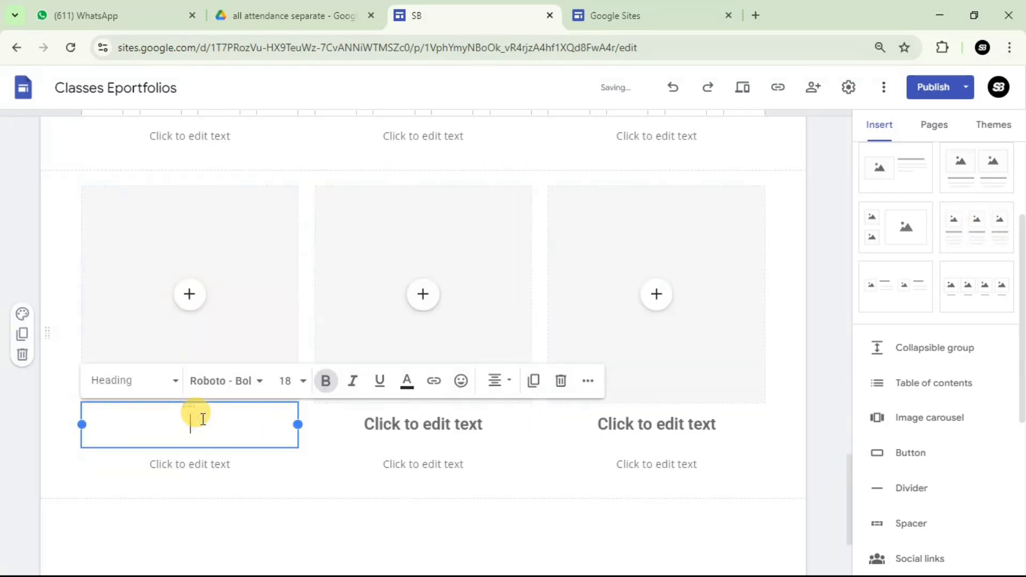
text(CAT)
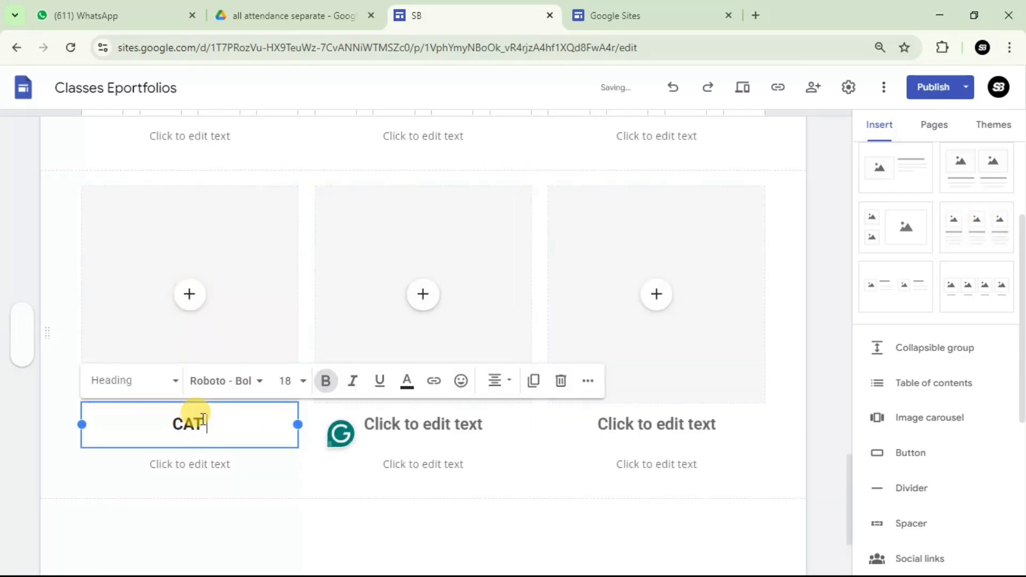
text( 1 ATTENDANCE)
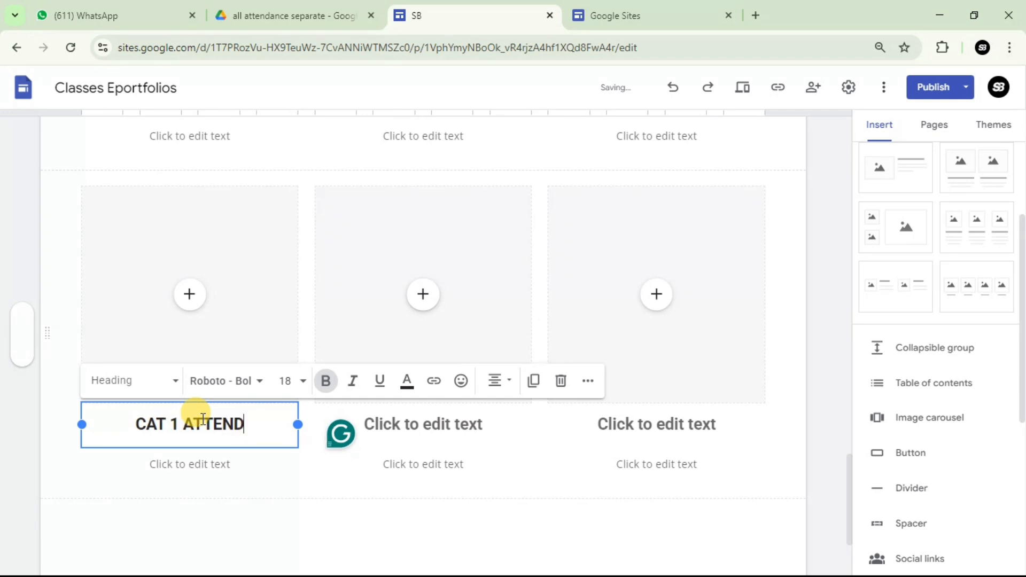
Head the attendance block's second and third columns CAT 2 ATTENDANCE and CAT 3 ATTENDANCE.
click(425, 421)
text(CAT )
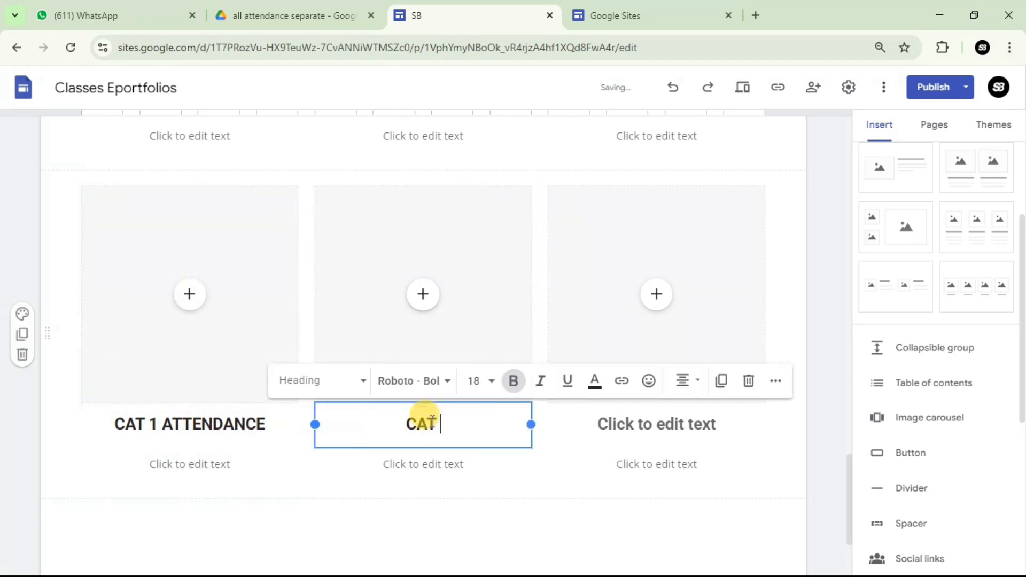
text(2 ATTENDANCE)
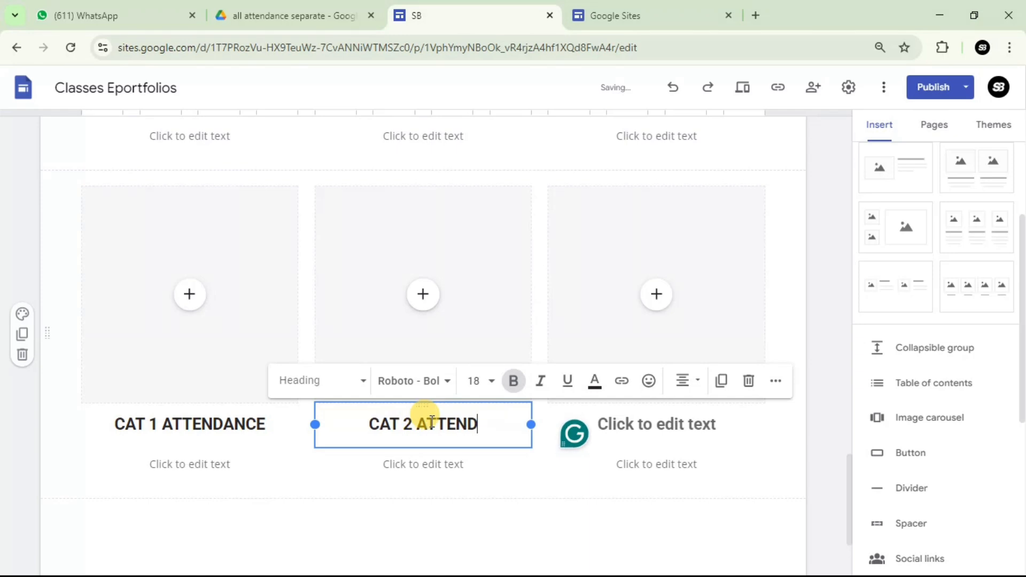
click(653, 425)
text(CAT )
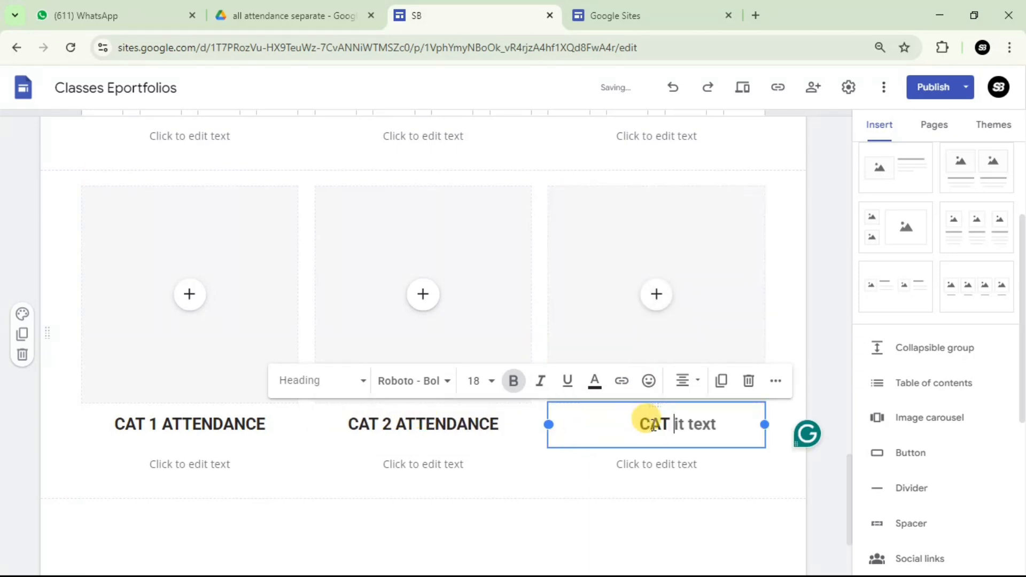
text(3 ATTENDANCE)
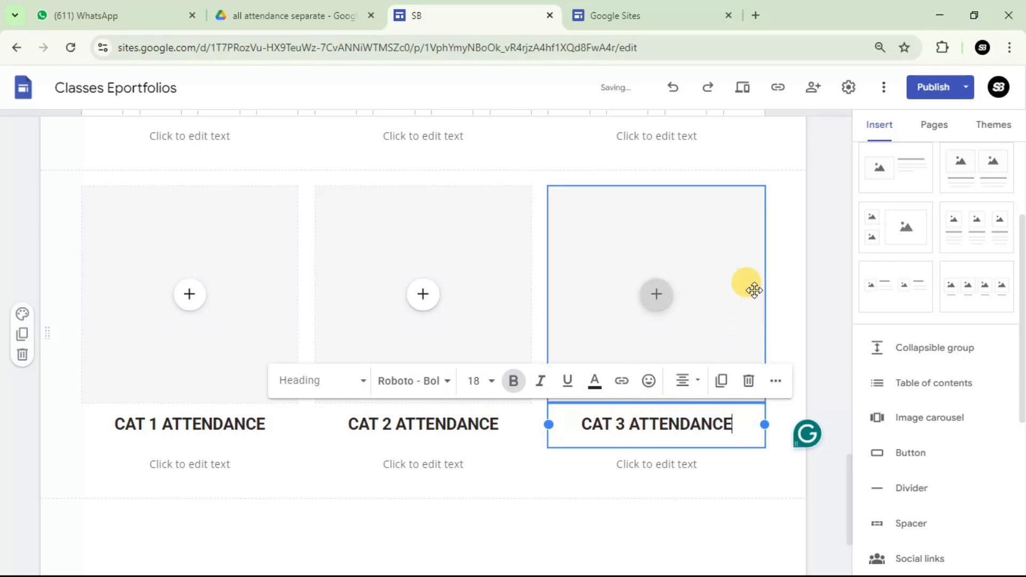
Add a three-column image-and-text block below the CAT attendance row and head its first column PRAC 1 ATTENDANCE.
scroll(748, 289, up, 3)
scroll(722, 305, down, 4)
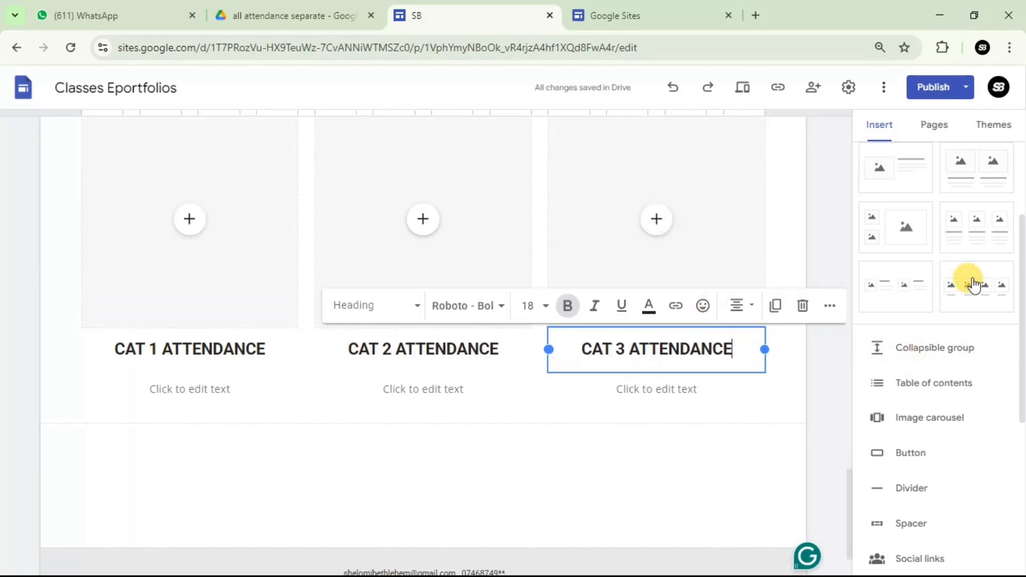
click(976, 235)
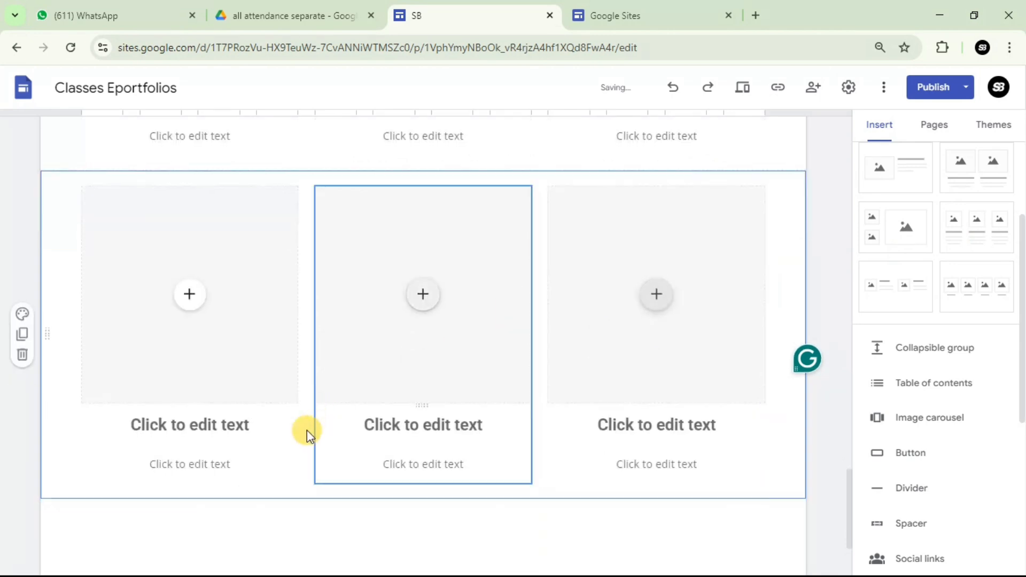
click(225, 425)
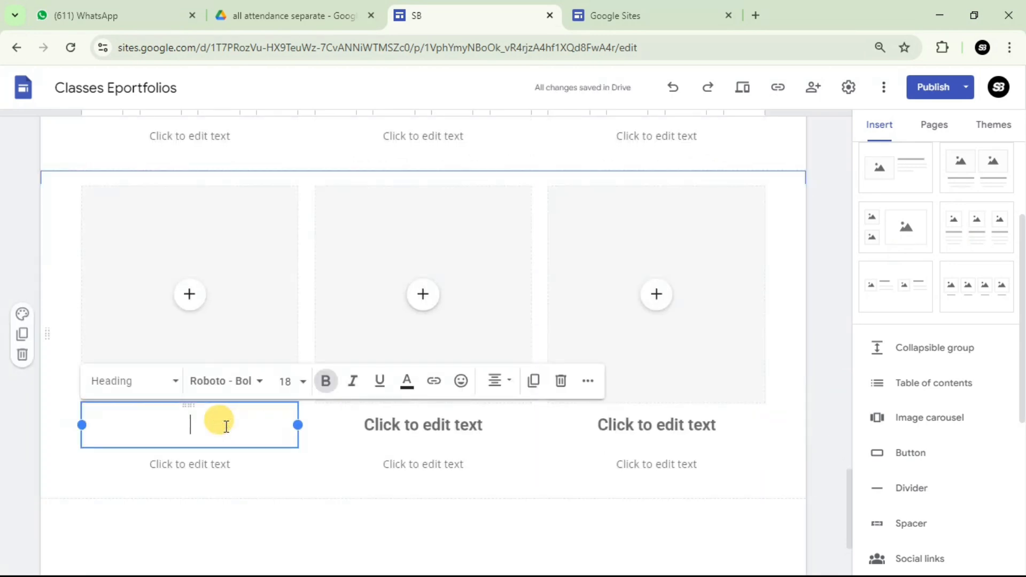
text(PRAC)
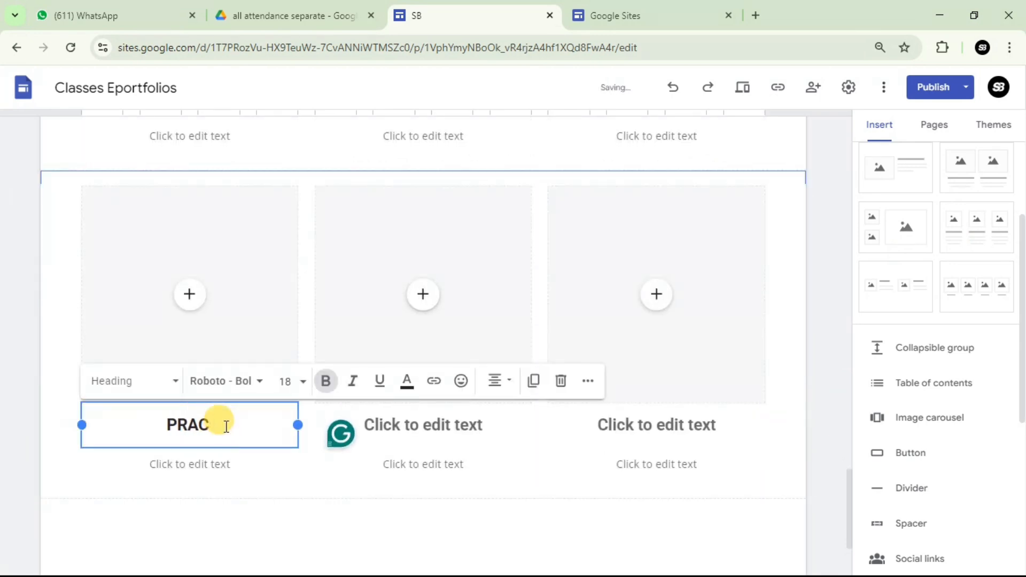
text( 1 ATTENDANCE)
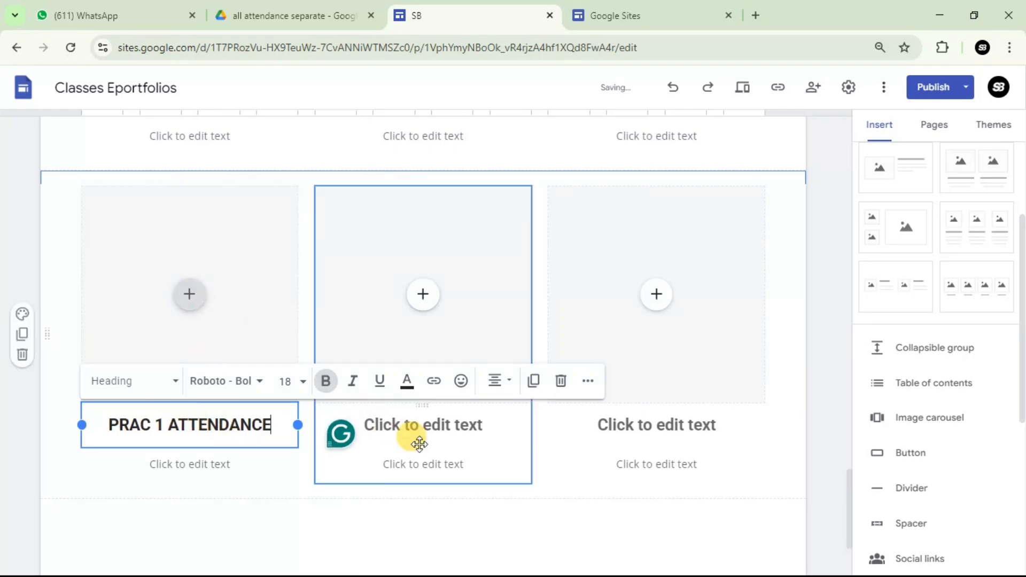
Head the new block's second and third columns PRAC 2 ATTENDANCE and PRAC 3 ATTENDANCE.
click(427, 426)
text(PRAC )
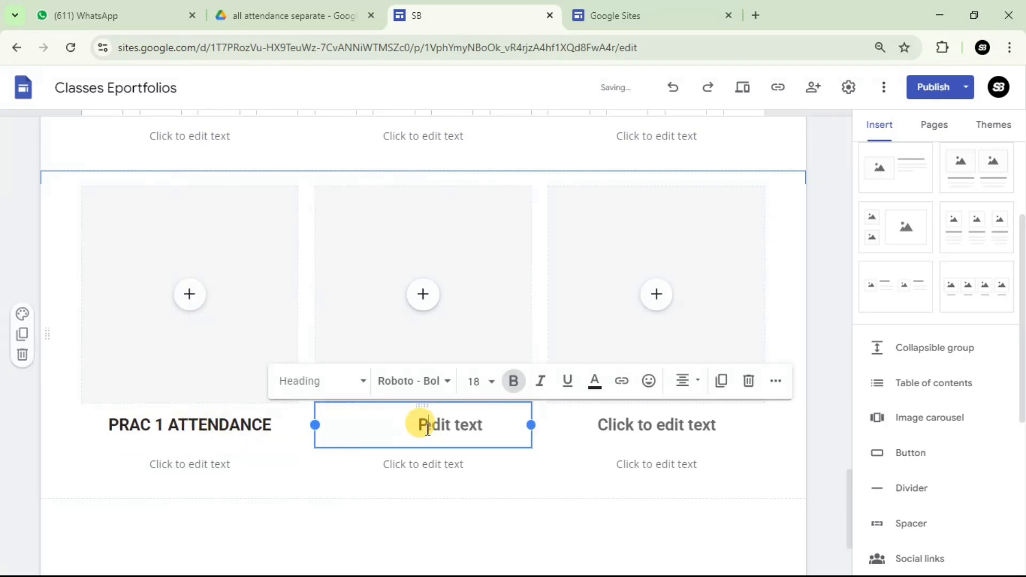
text(2 )
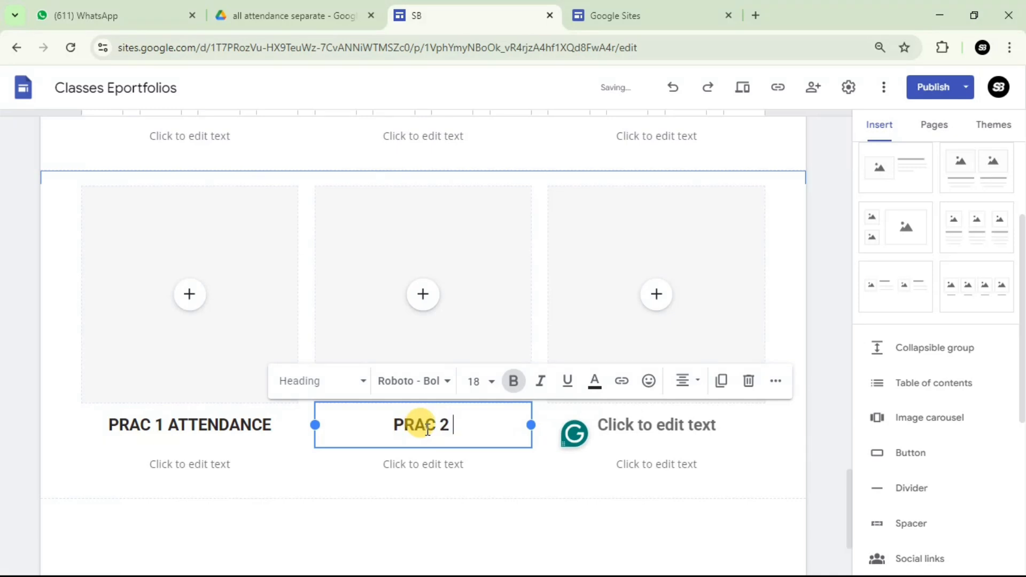
text(ATTENDANC)
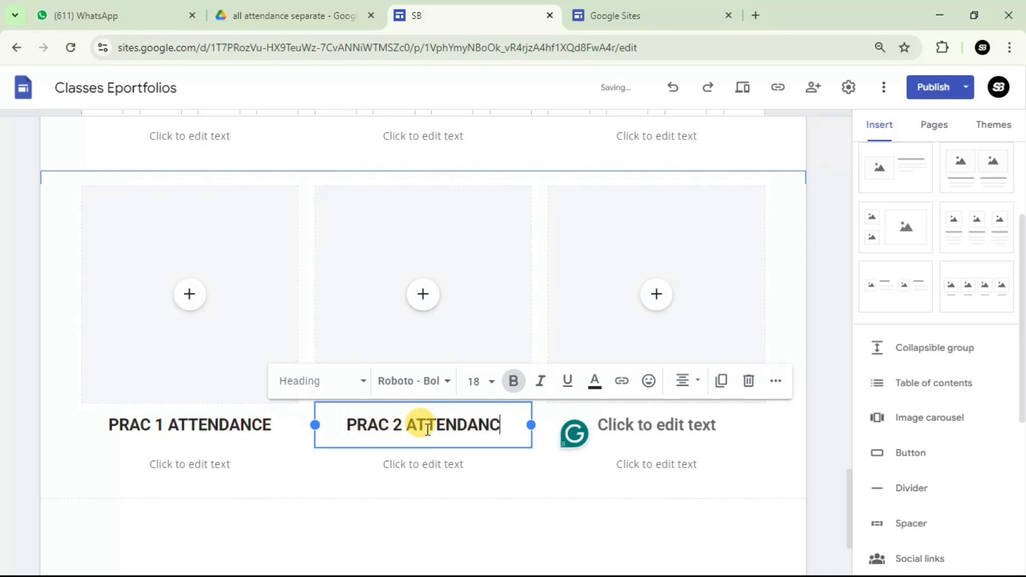
text(E)
click(648, 428)
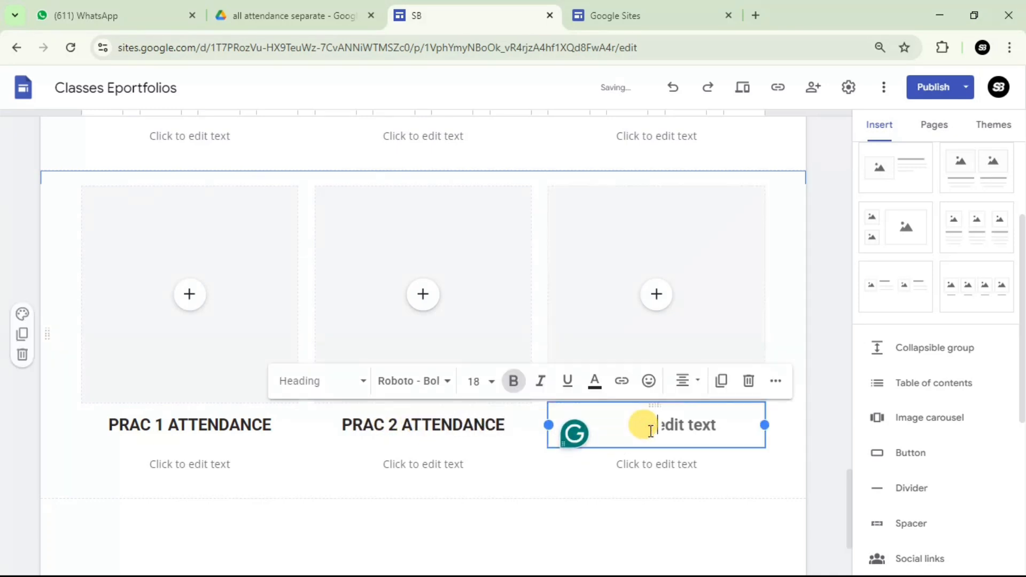
text(PRAC )
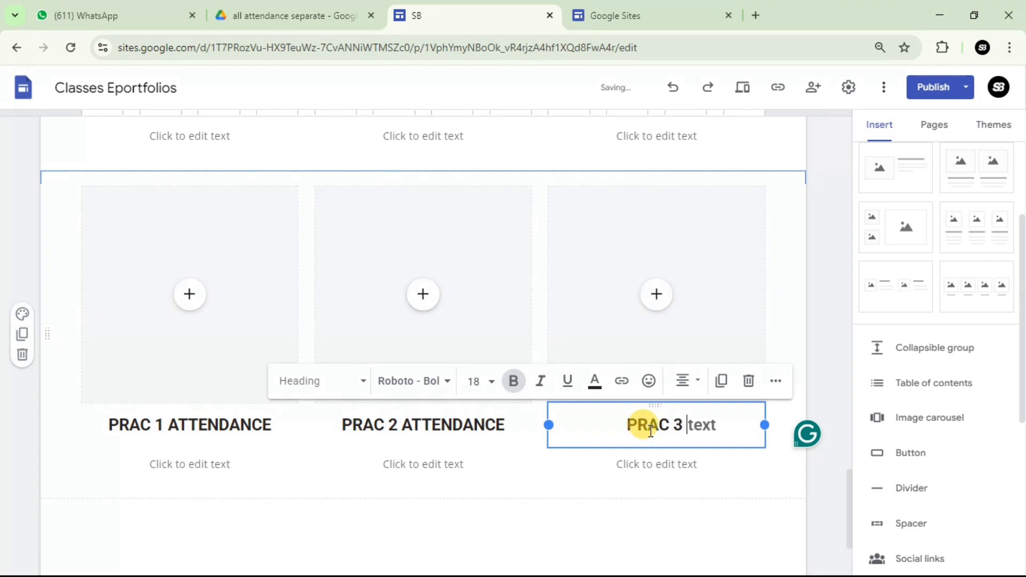
text(3 ATTENDANCE)
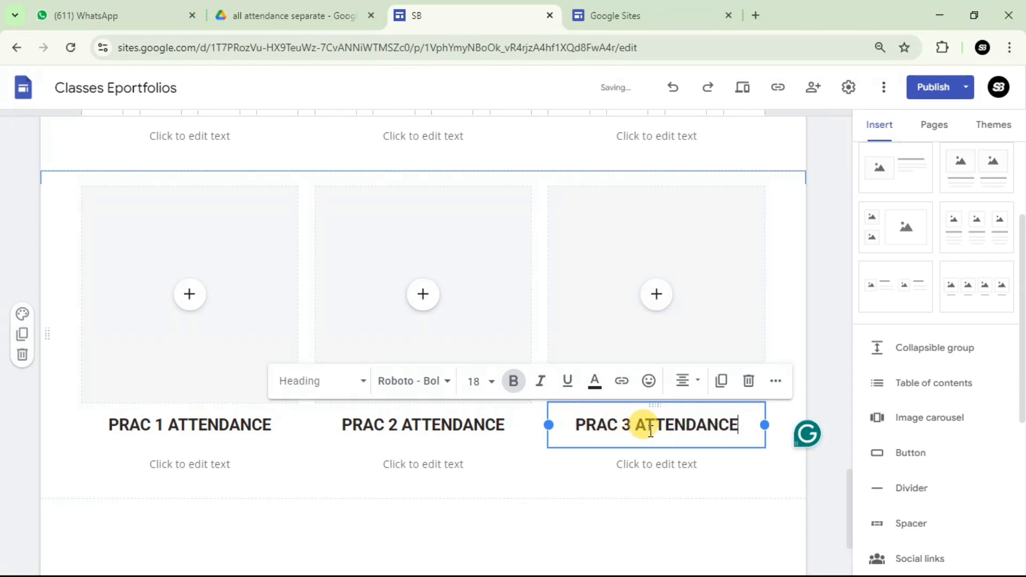
Publish the site with the updated CO ICTL5 25J page and look over its labelled blocks from the header down.
click(816, 290)
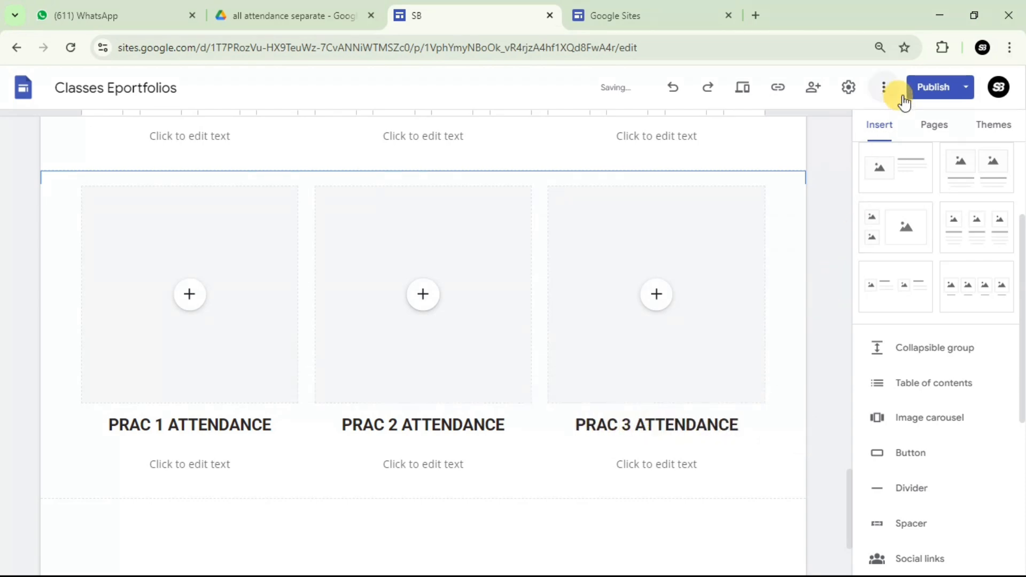
click(925, 90)
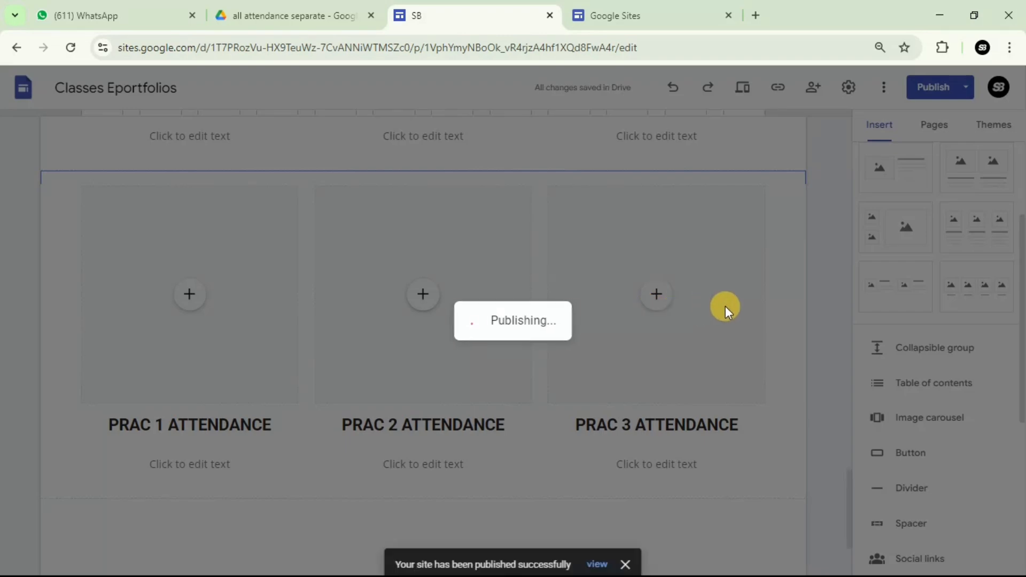
scroll(637, 287, down, 10)
scroll(644, 289, up, 1)
scroll(644, 289, up, 10)
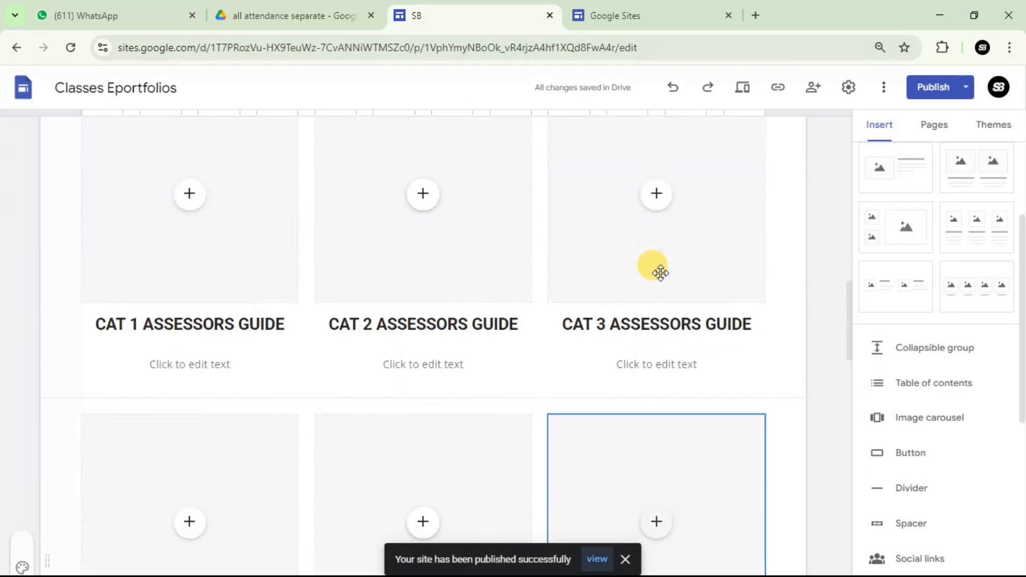
scroll(661, 260, up, 5)
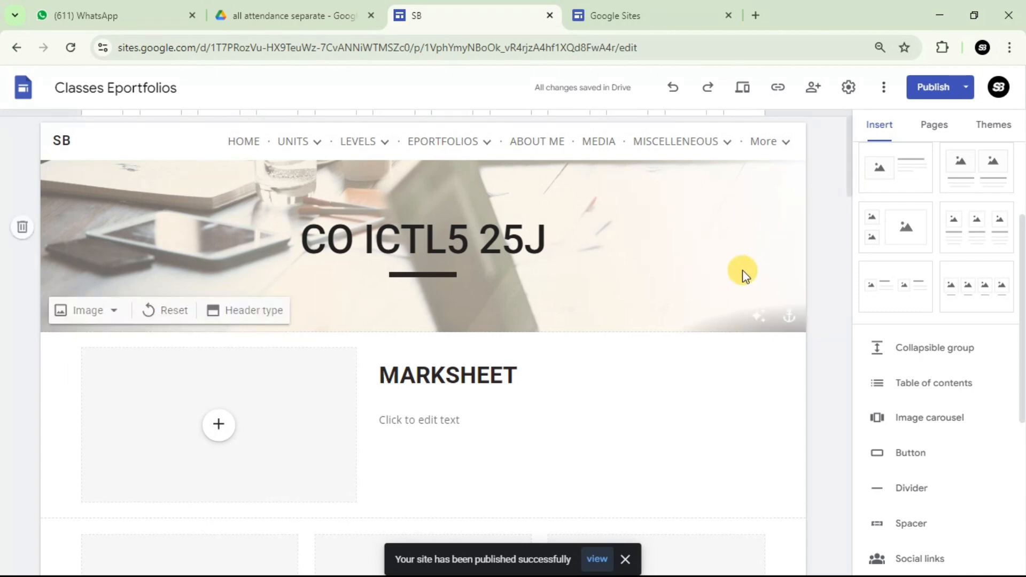
scroll(742, 270, down, 2)
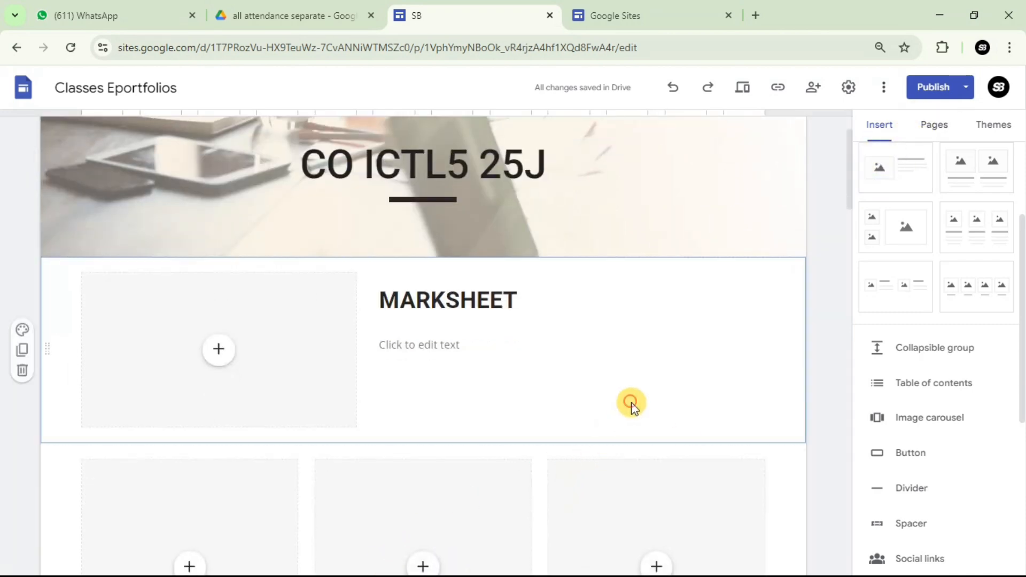
scroll(589, 493, down, 8)
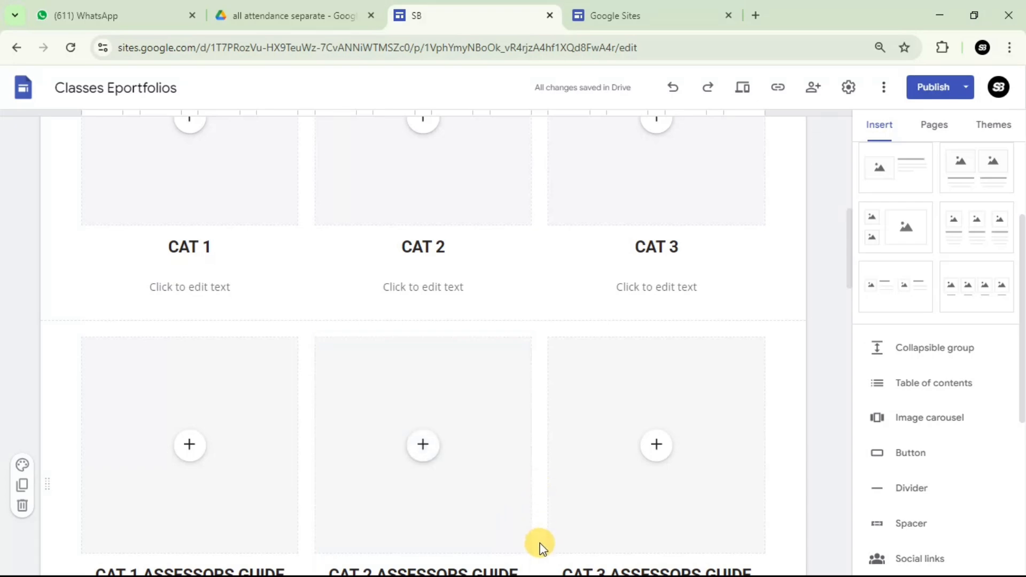
key(super)
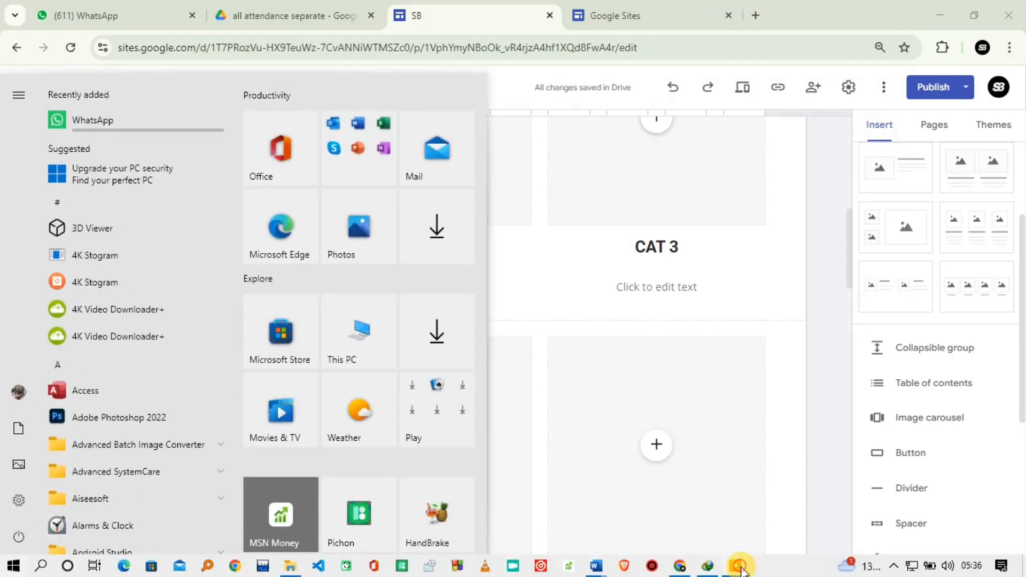
click(741, 568)
key(super)
key(super)
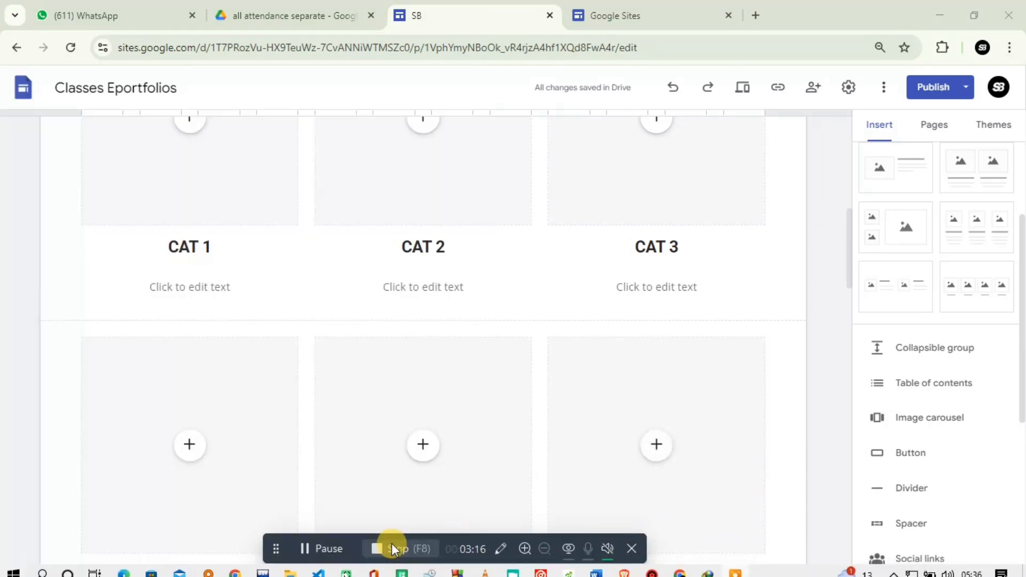